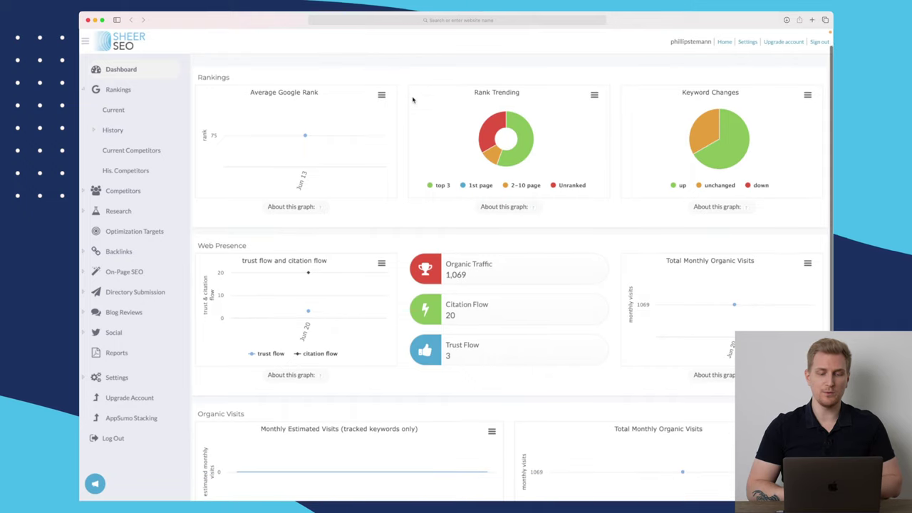
Step: Review the dashboard's rankings, web presence and organic visits graphs, including the keyword breakdowns in Keyword Changes and Rank Trending
scroll(409, 244, up, 1)
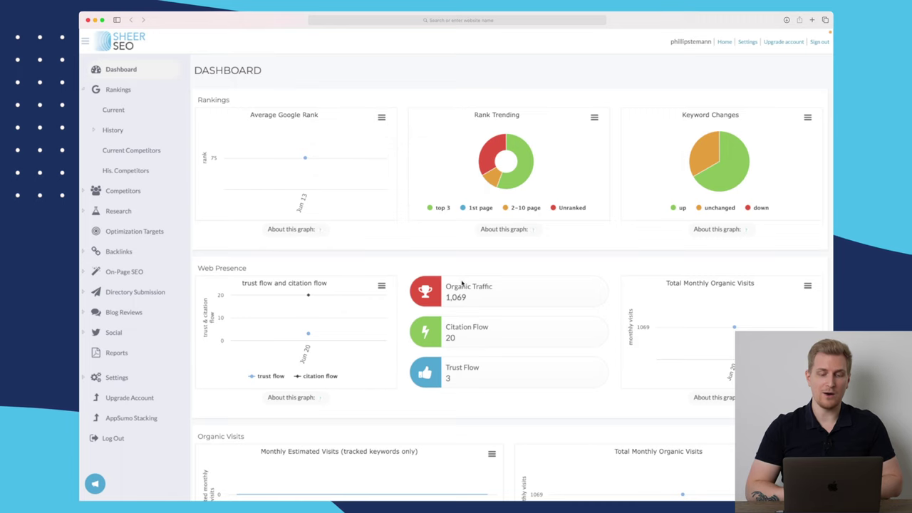
scroll(462, 297, down, 1)
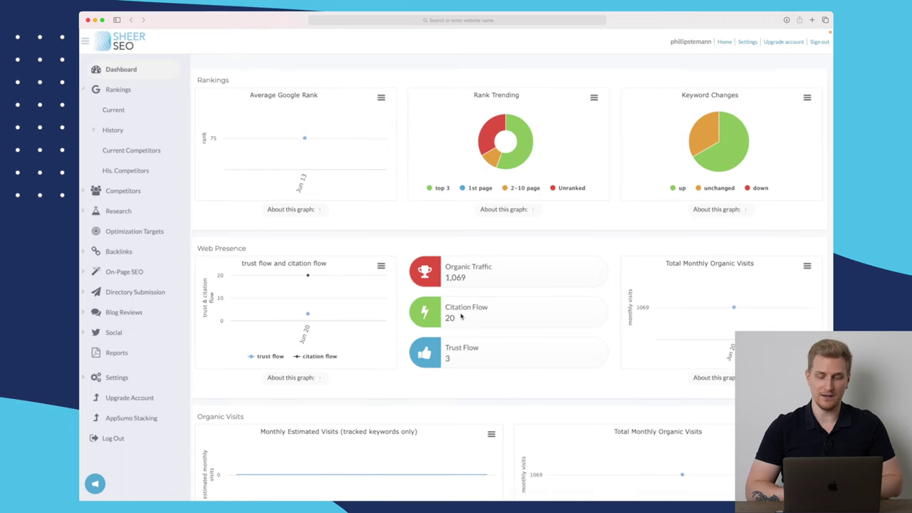
scroll(461, 318, up, 1)
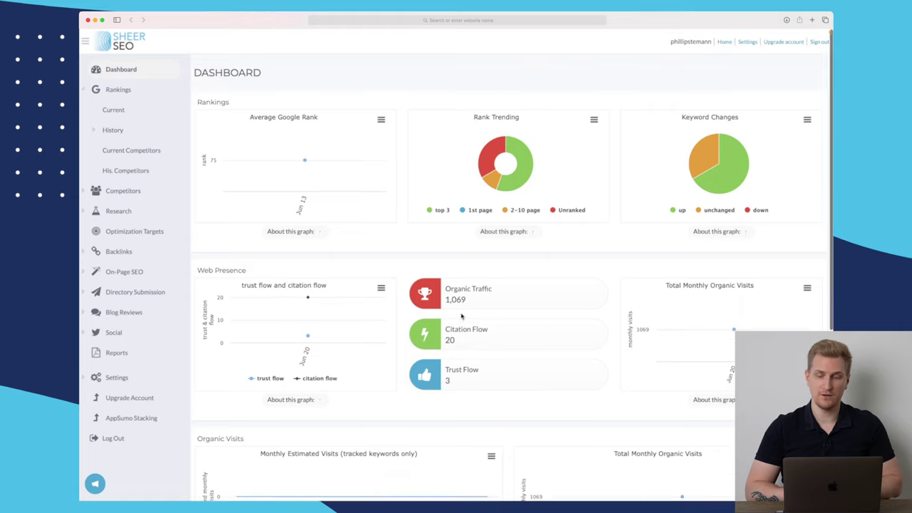
mouse_move(709, 156)
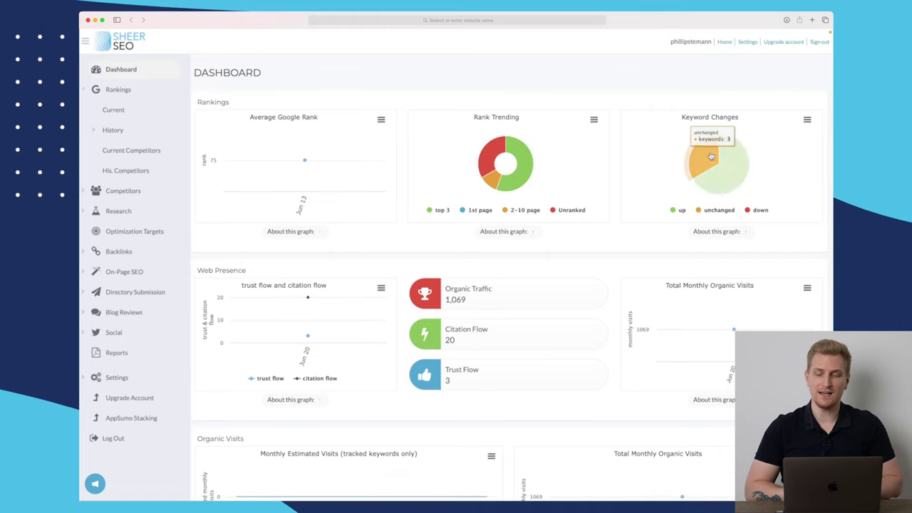
mouse_move(523, 154)
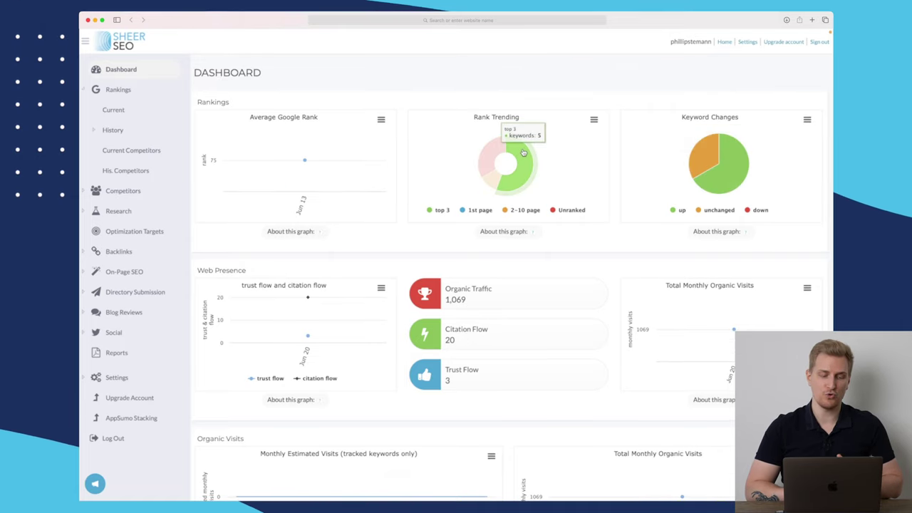
scroll(524, 153, down, 3)
scroll(524, 153, down, 9)
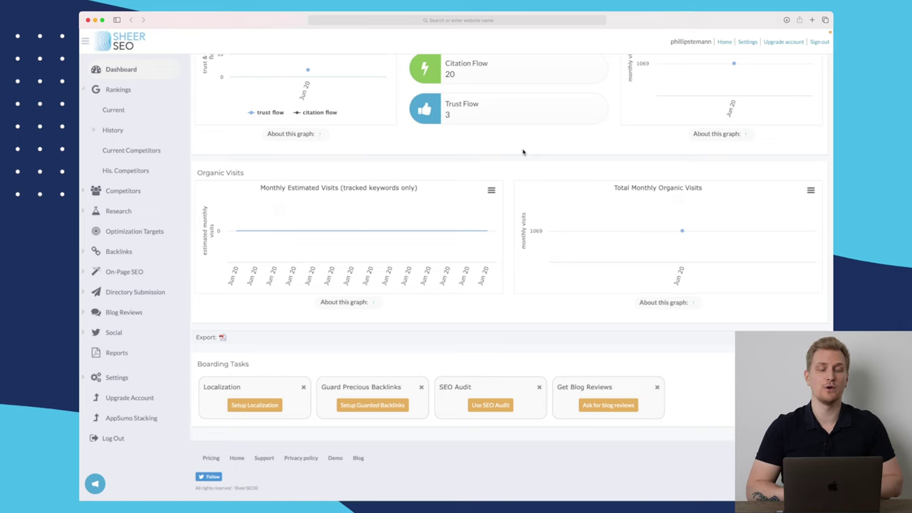
scroll(522, 151, up, 8)
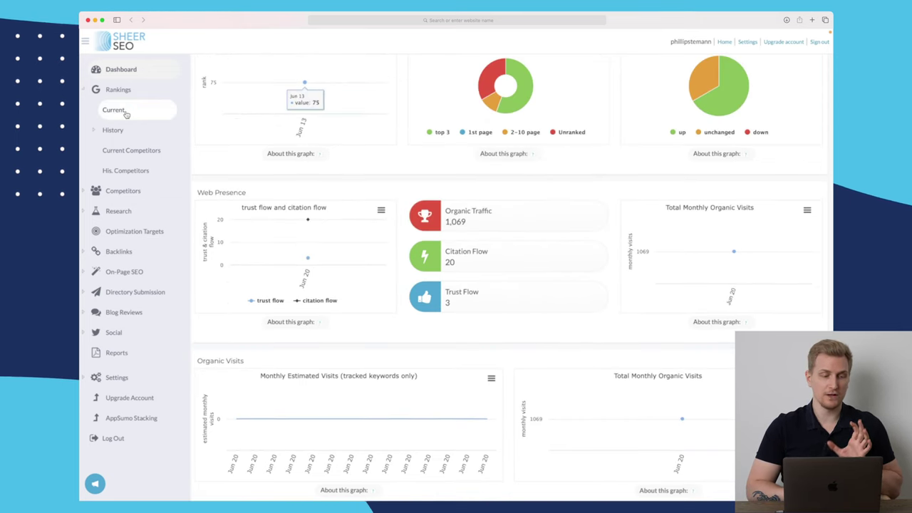
Step: Show the current keyword rankings and check which bulk actions are offered for the keywords
click(114, 110)
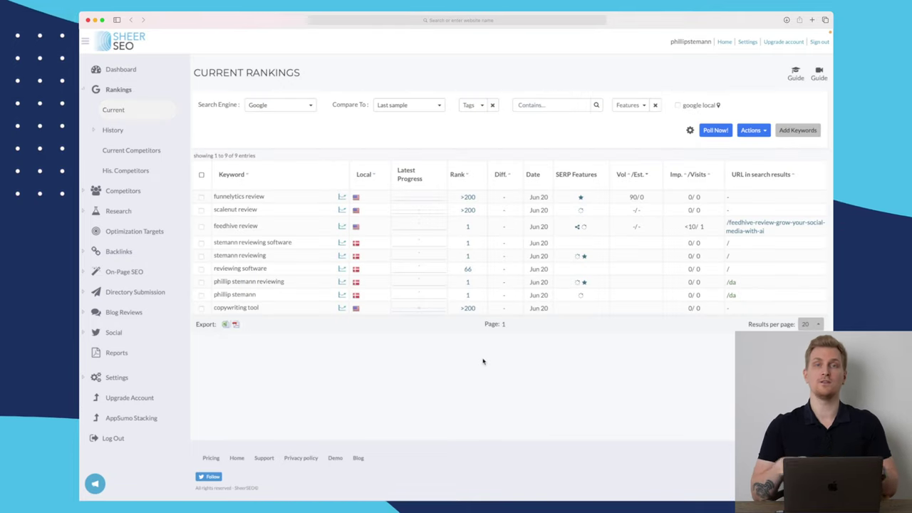
click(766, 129)
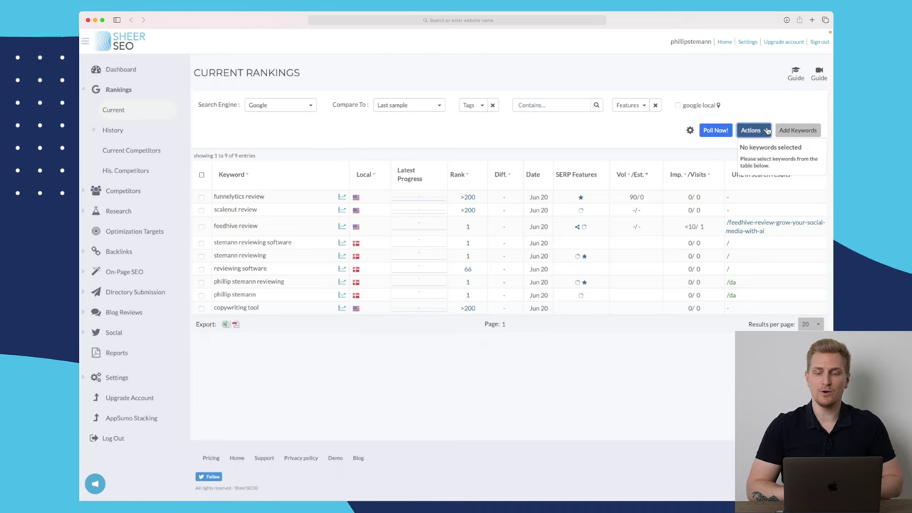
click(609, 126)
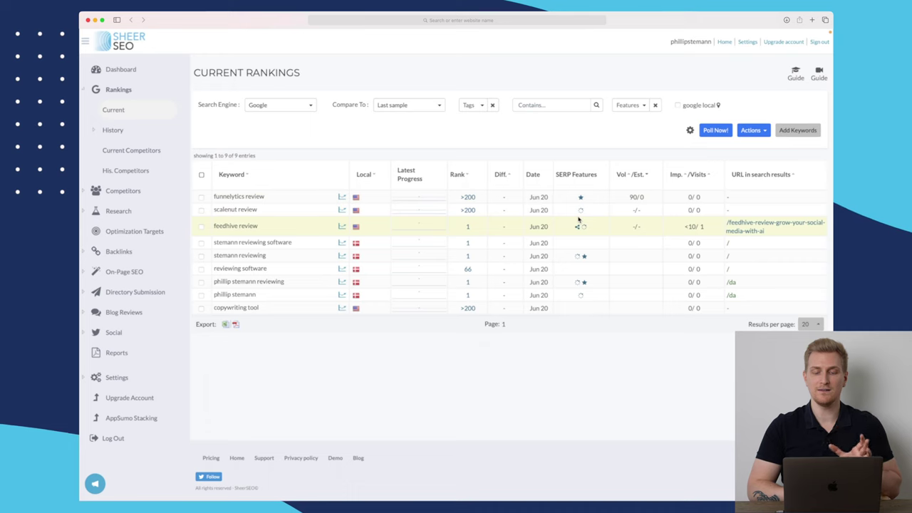
Step: Examine the SERP features recorded for the tracked keywords, including the Social Results and Carousel markers
mouse_move(574, 173)
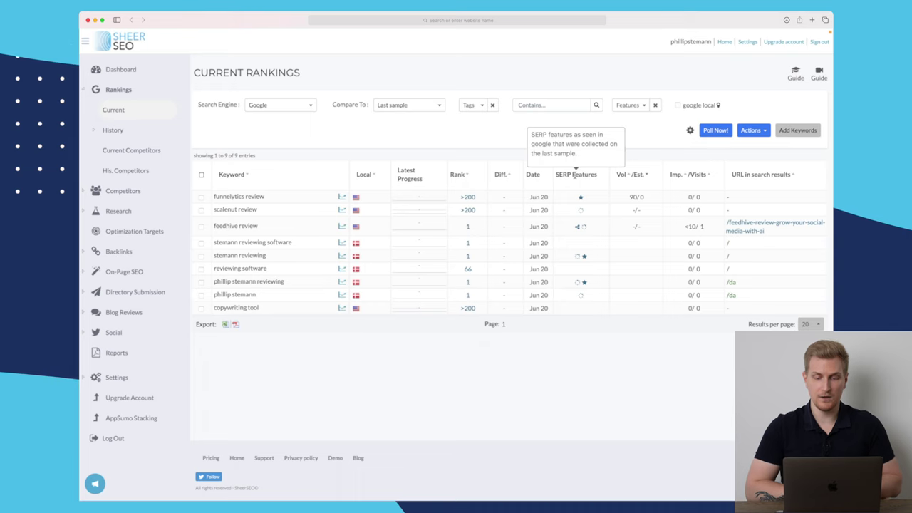
mouse_move(583, 211)
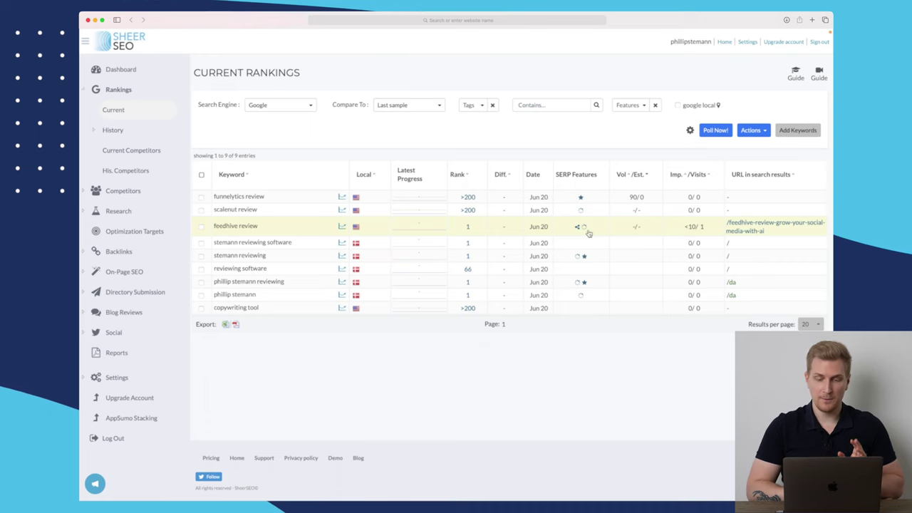
mouse_move(587, 232)
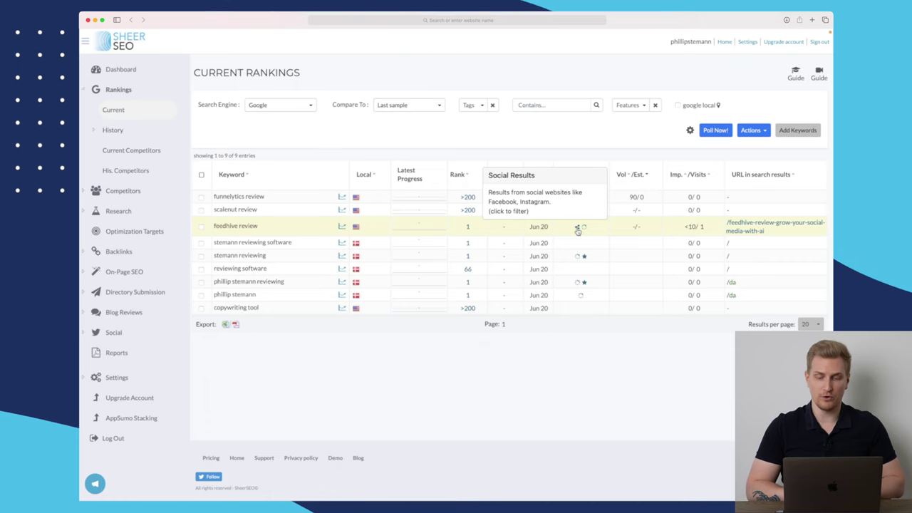
mouse_move(584, 284)
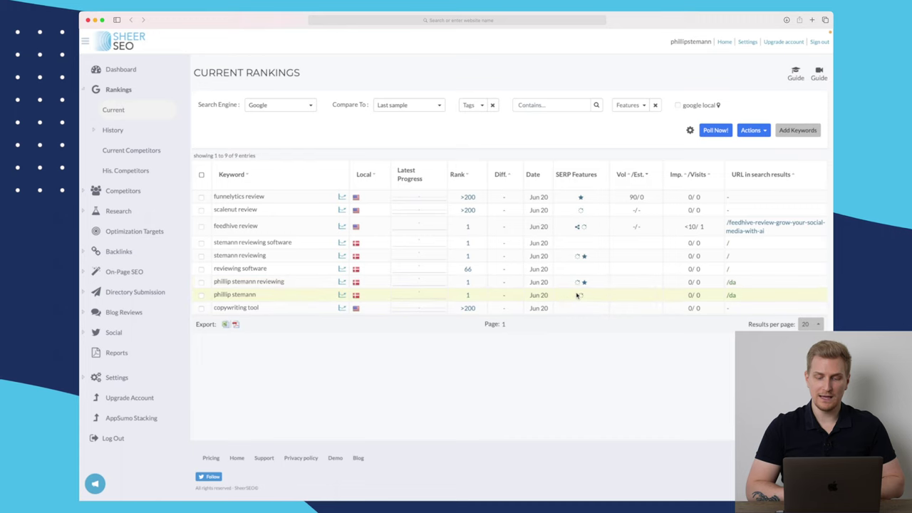
mouse_move(581, 299)
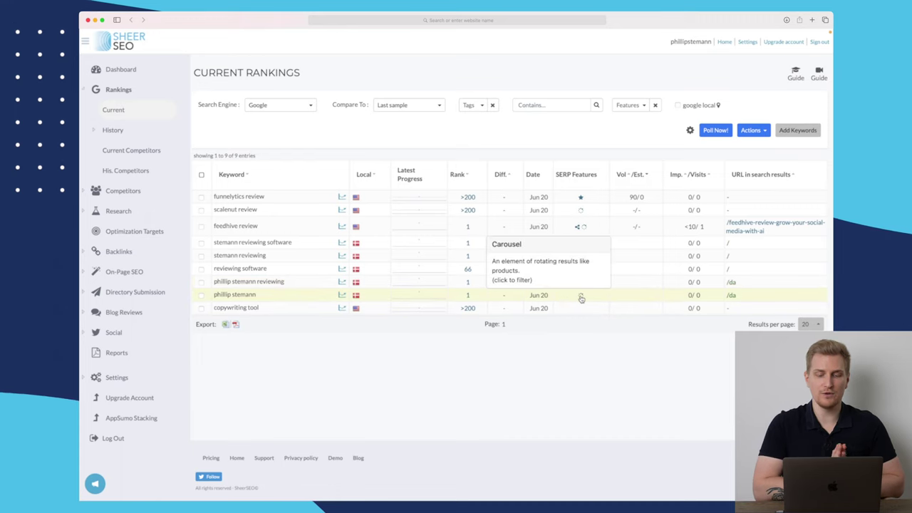
click(581, 299)
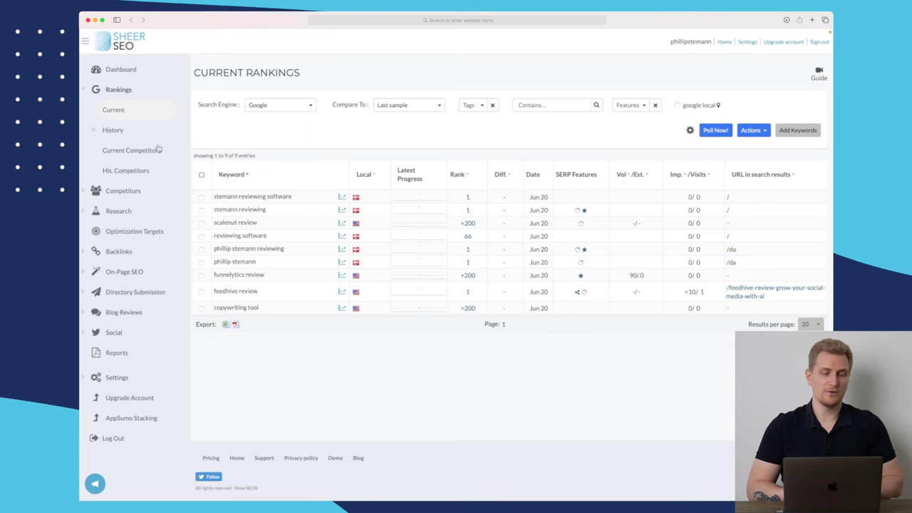
Step: Review the historical rankings in the Single Keyword, Snapshot and Rank Progress reports
click(113, 129)
click(128, 152)
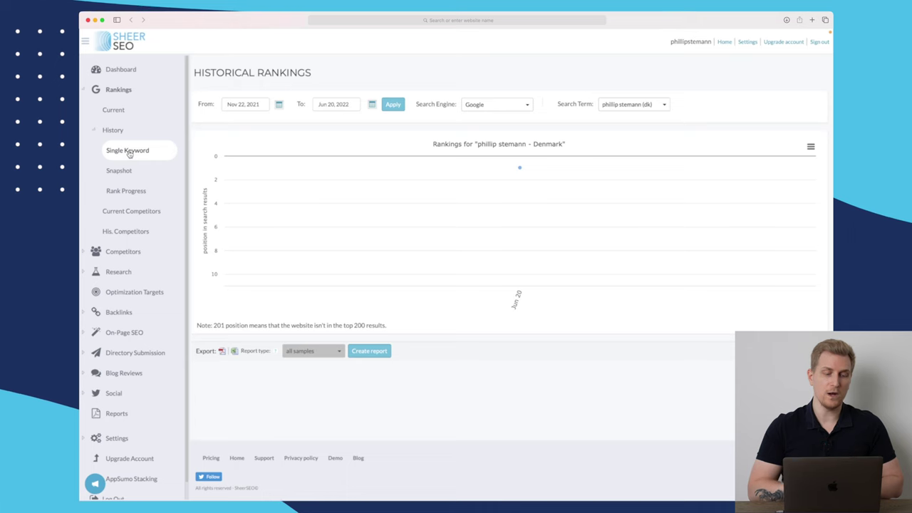
click(126, 172)
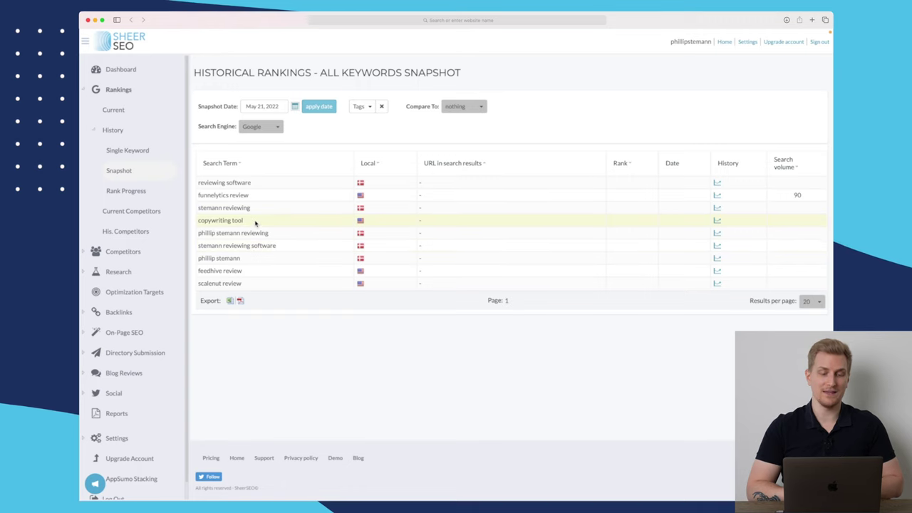
click(144, 193)
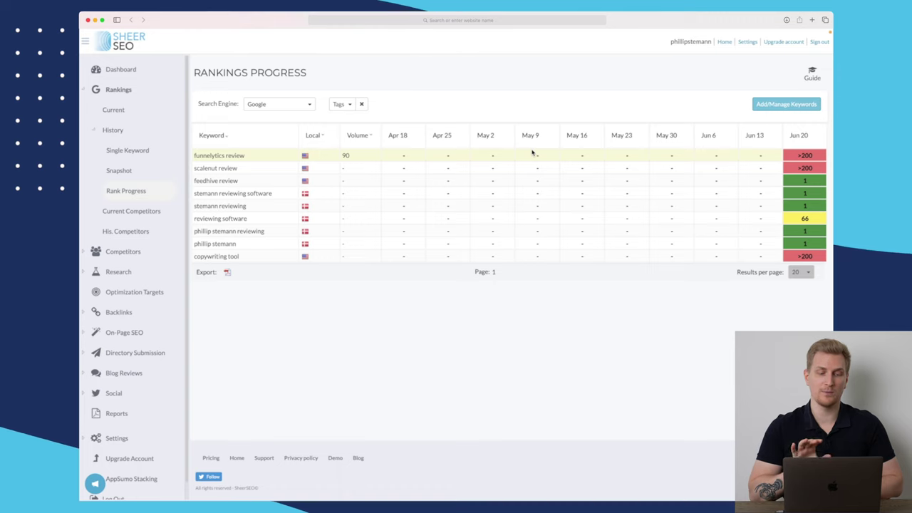
Step: Review the competitors' current rankings and show their historical rankings for the search term feedhive review (us)
click(126, 215)
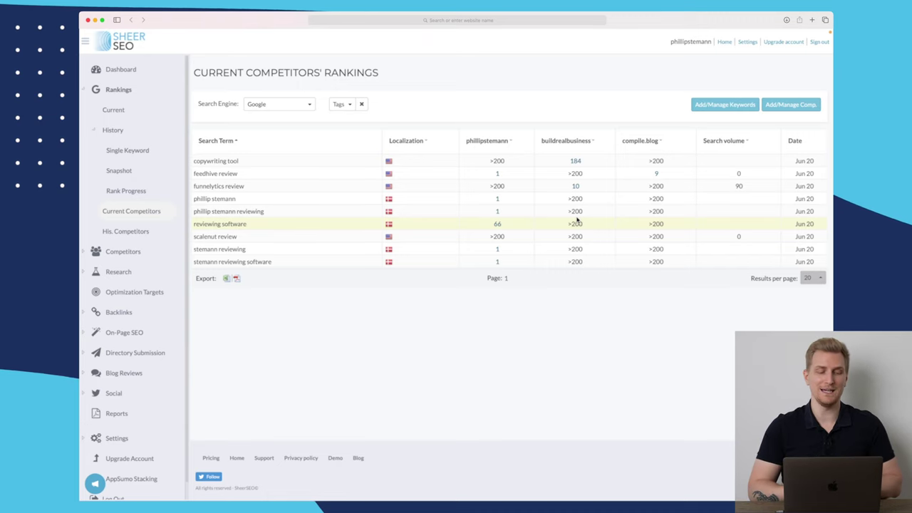
click(136, 231)
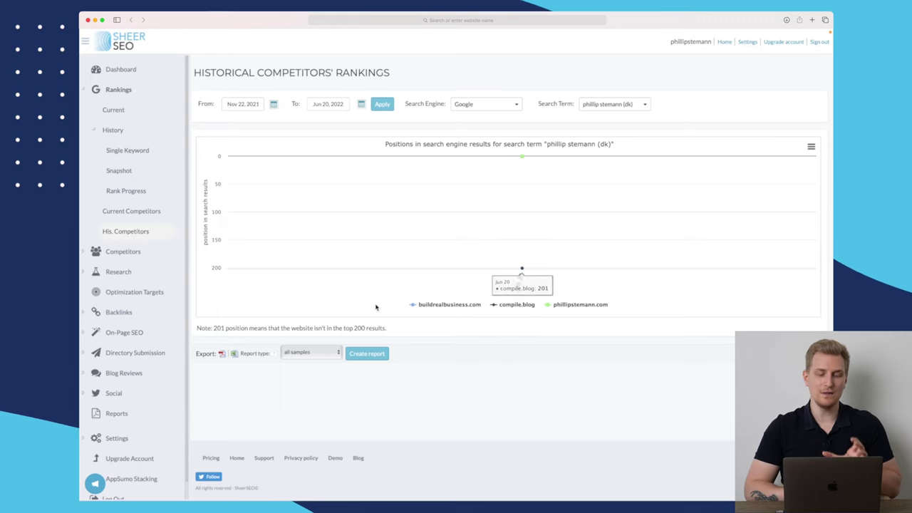
mouse_move(538, 249)
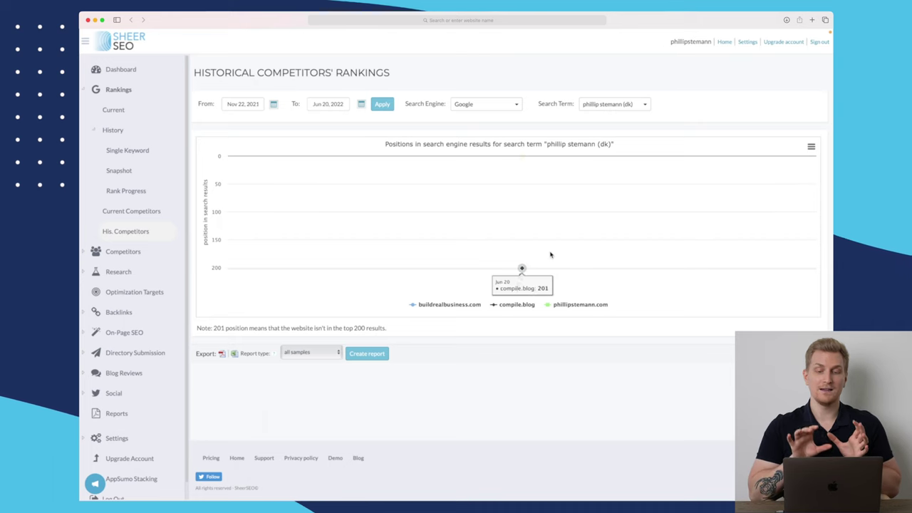
click(617, 104)
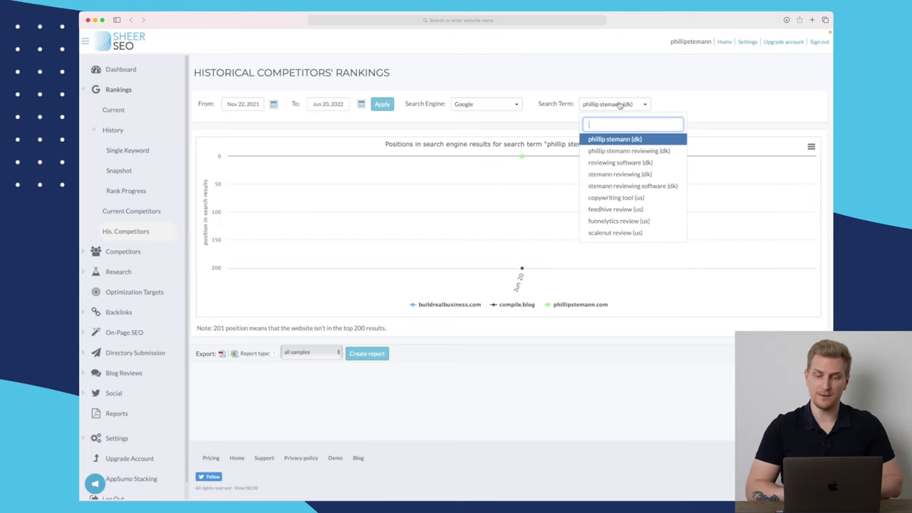
click(613, 209)
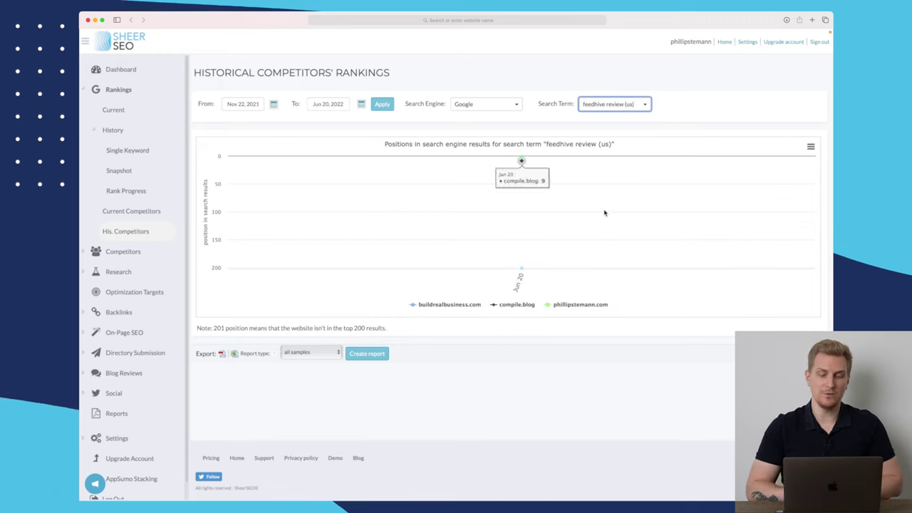
click(142, 252)
click(142, 275)
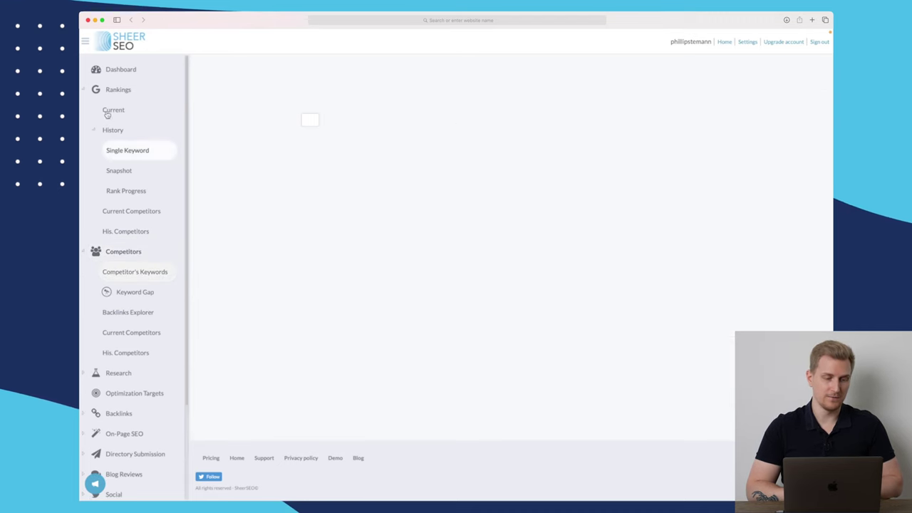
click(82, 91)
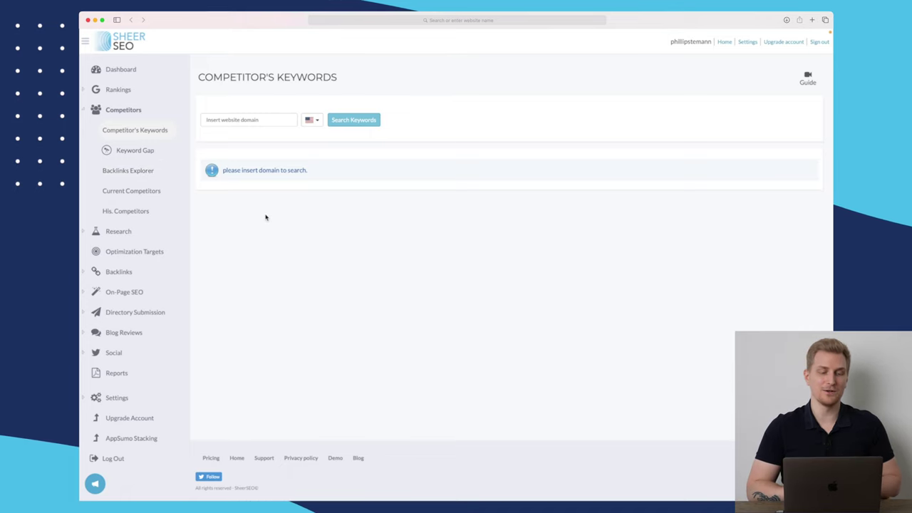
click(257, 121)
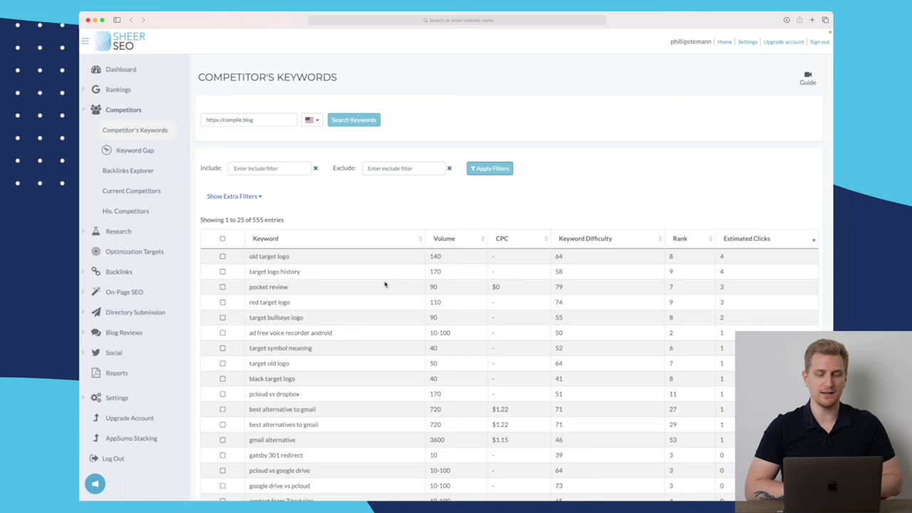
Step: Examine the competitor keyword list down to its end, selecting and clearing "best alternative to gmail" and "best alternatives to gmail"
scroll(385, 284, down, 2)
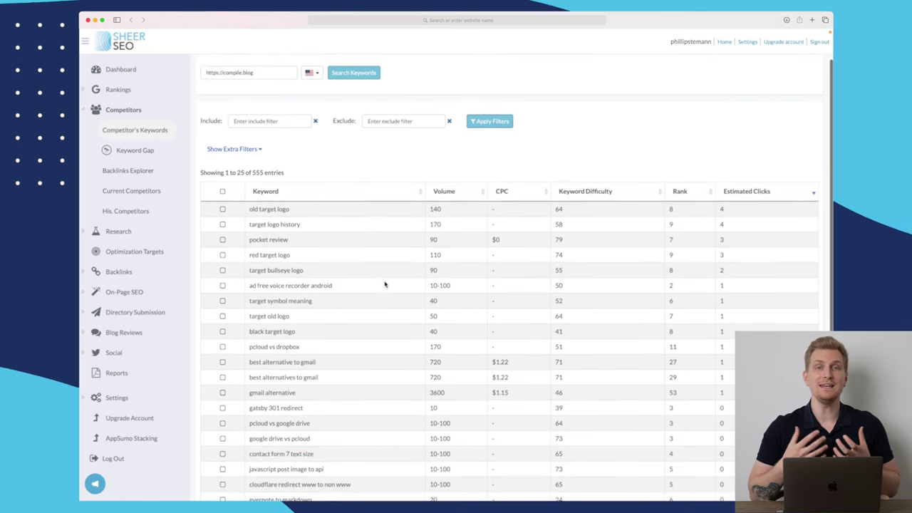
scroll(385, 284, down, 2)
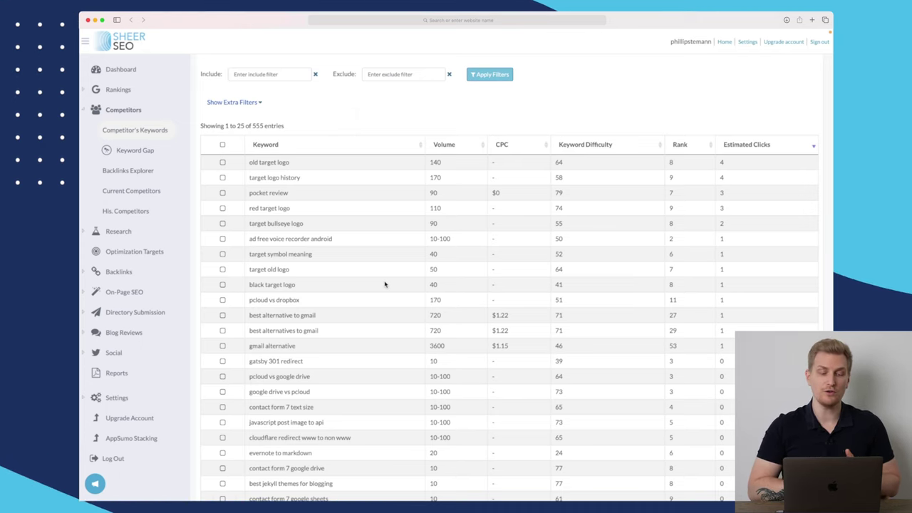
scroll(385, 284, down, 1)
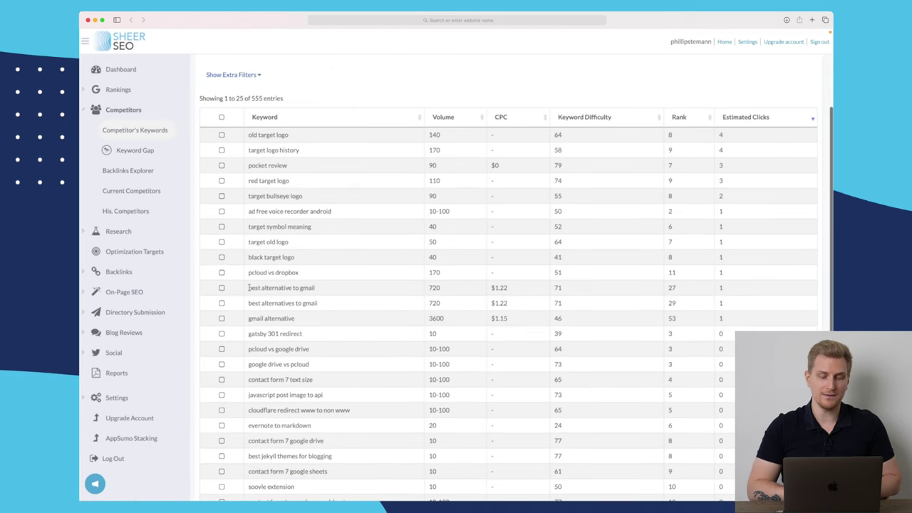
drag(248, 287, 308, 288)
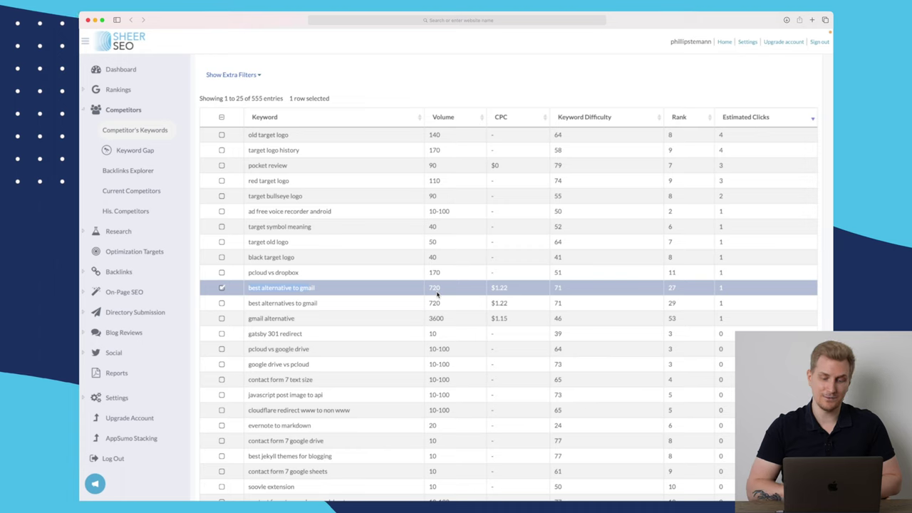
click(222, 303)
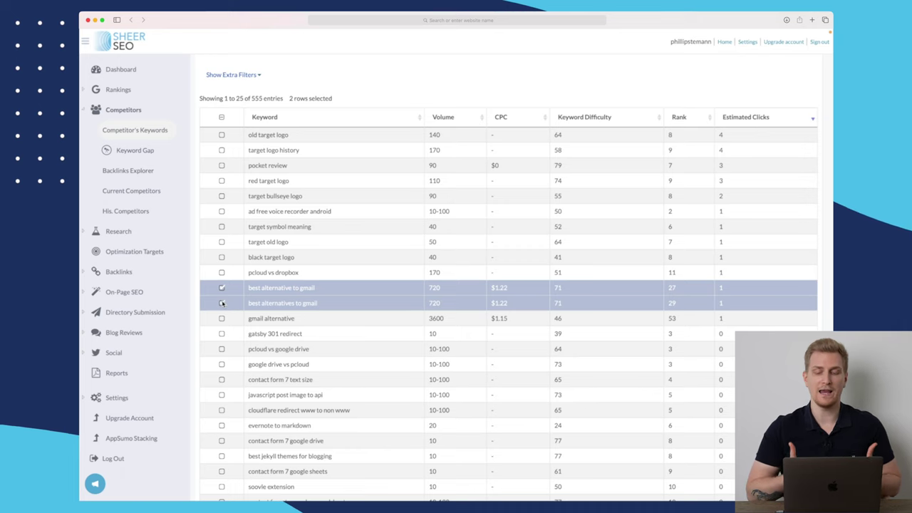
click(221, 303)
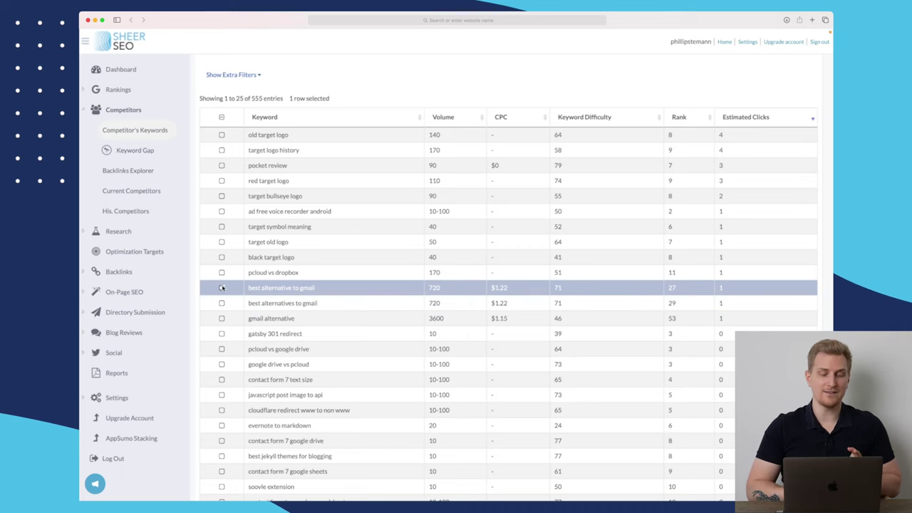
click(221, 287)
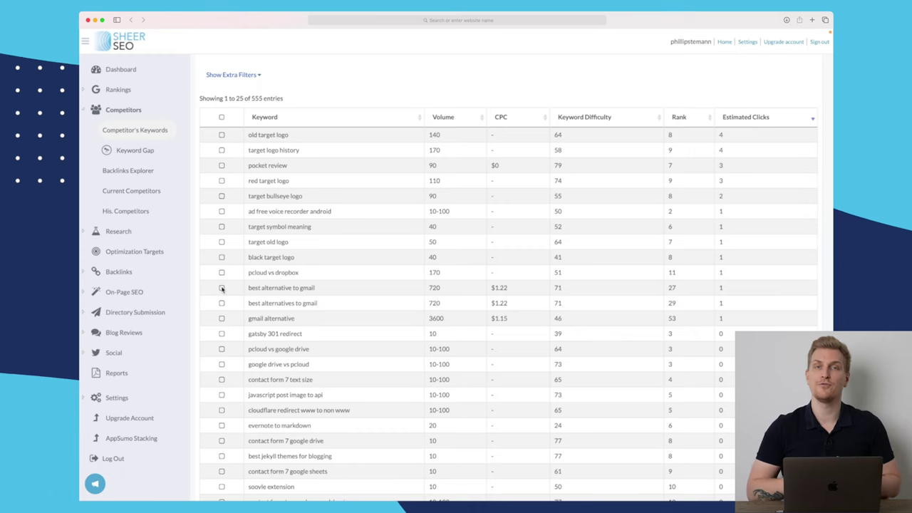
scroll(222, 288, down, 3)
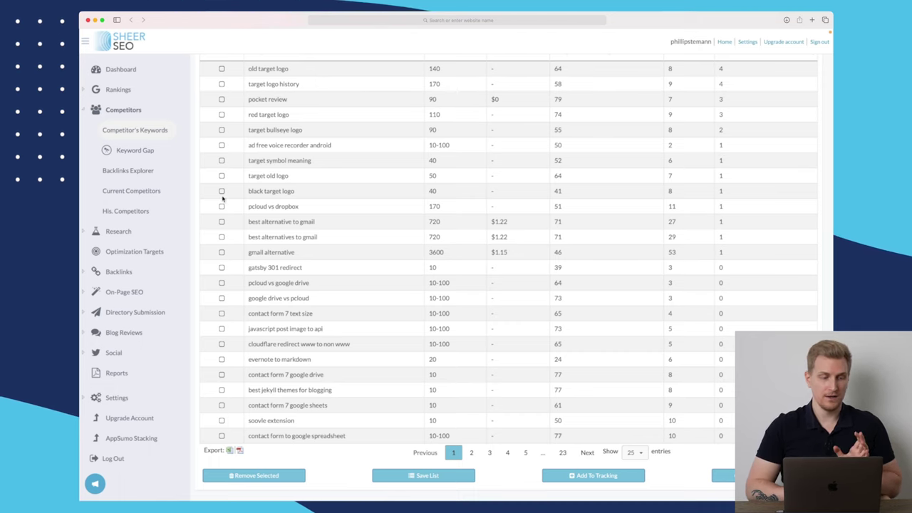
click(144, 151)
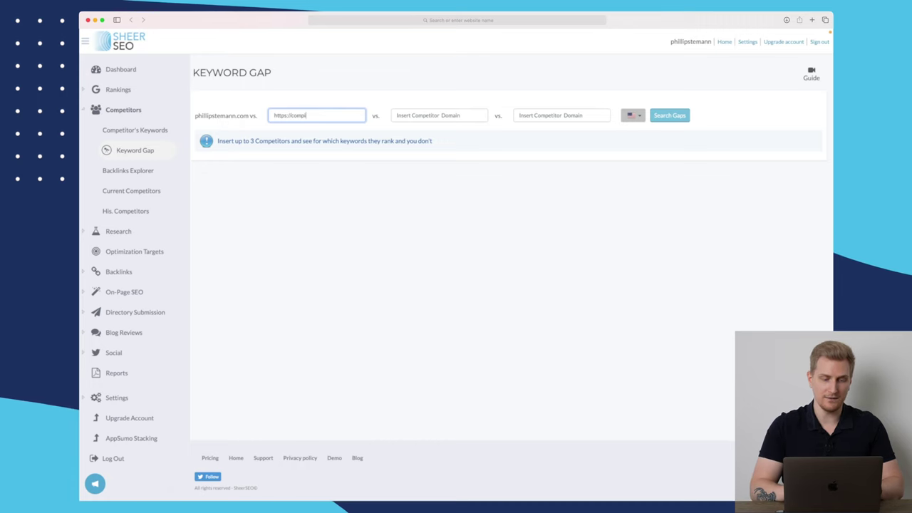
text(e.blog)
click(670, 115)
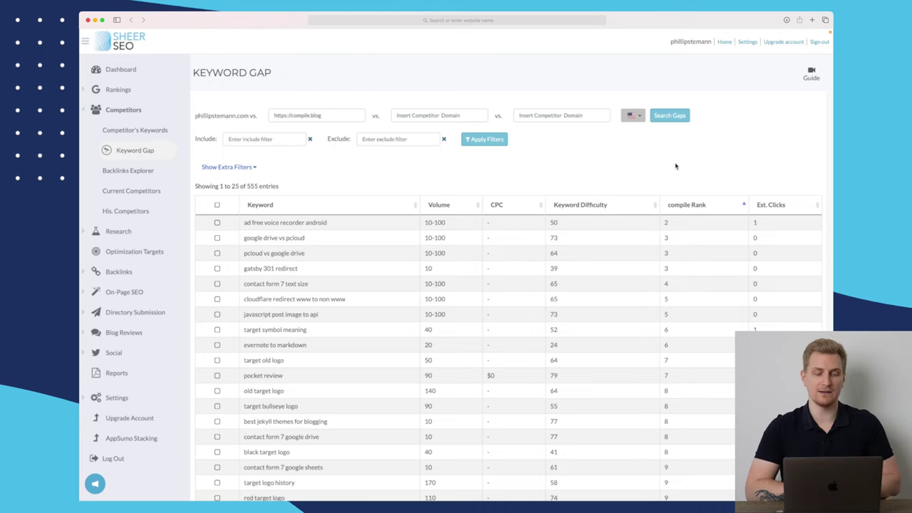
scroll(675, 165, down, 5)
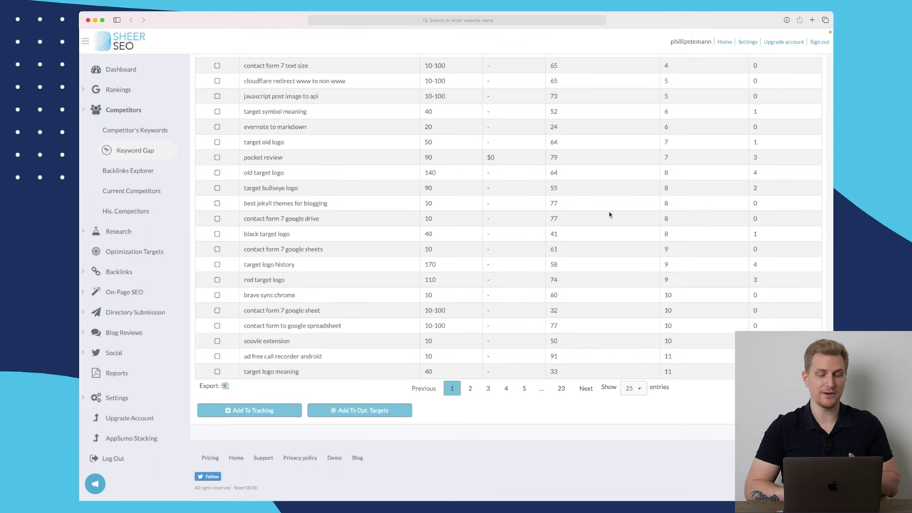
scroll(606, 212, up, 3)
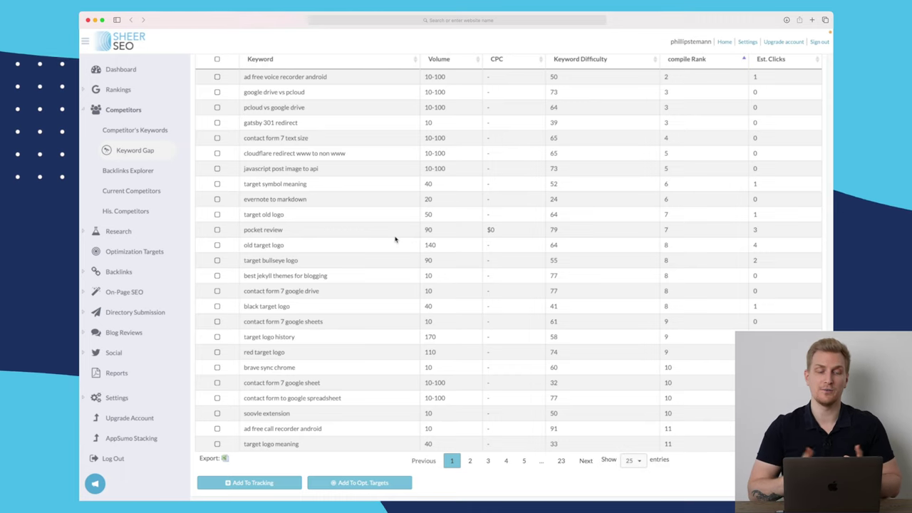
click(135, 173)
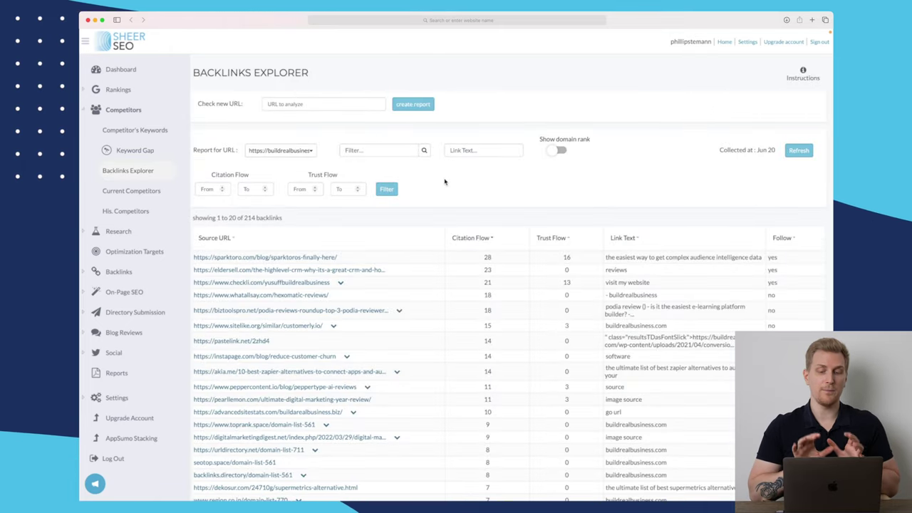
click(285, 151)
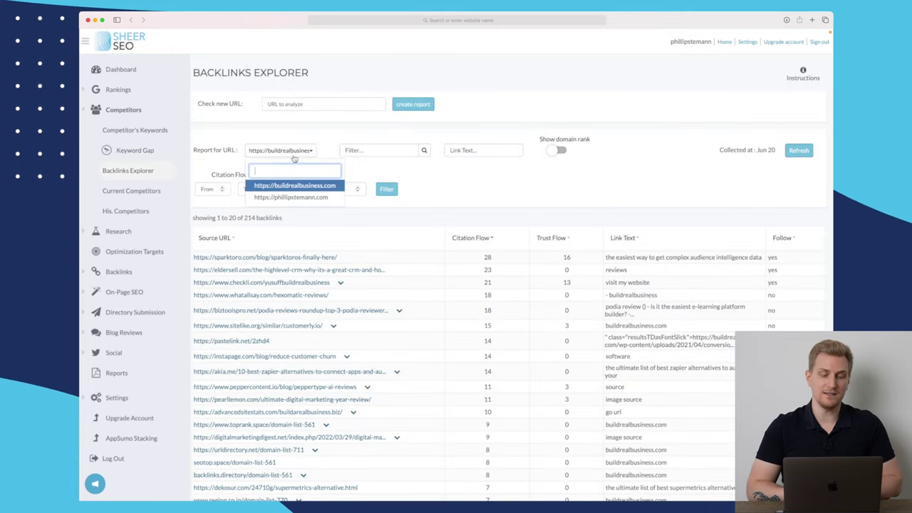
click(483, 192)
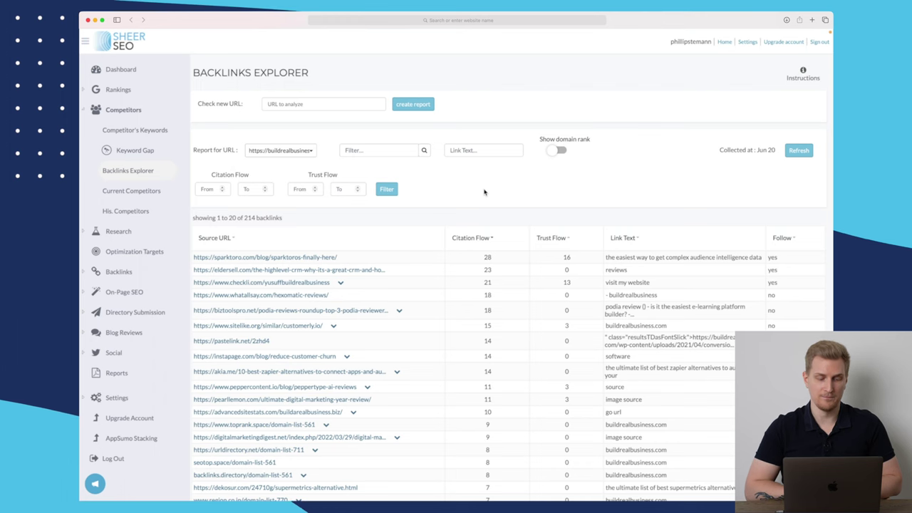
scroll(484, 192, down, 1)
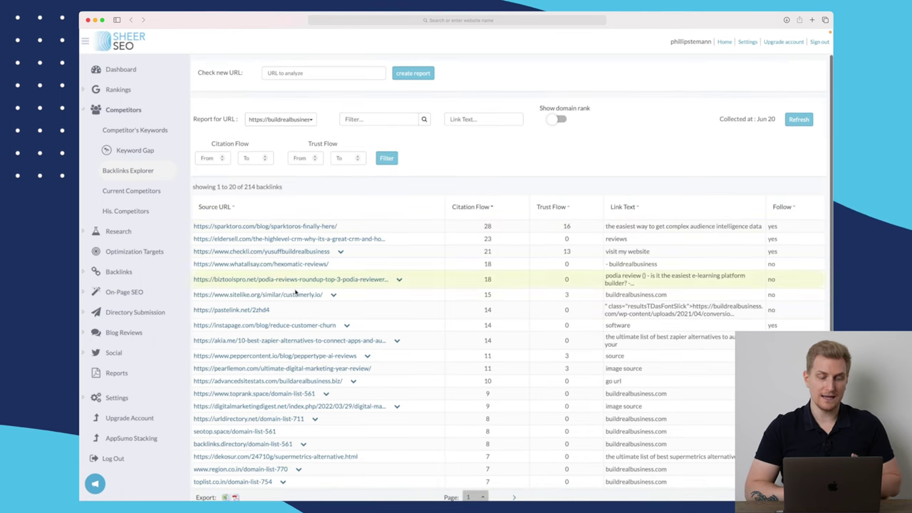
scroll(294, 291, down, 2)
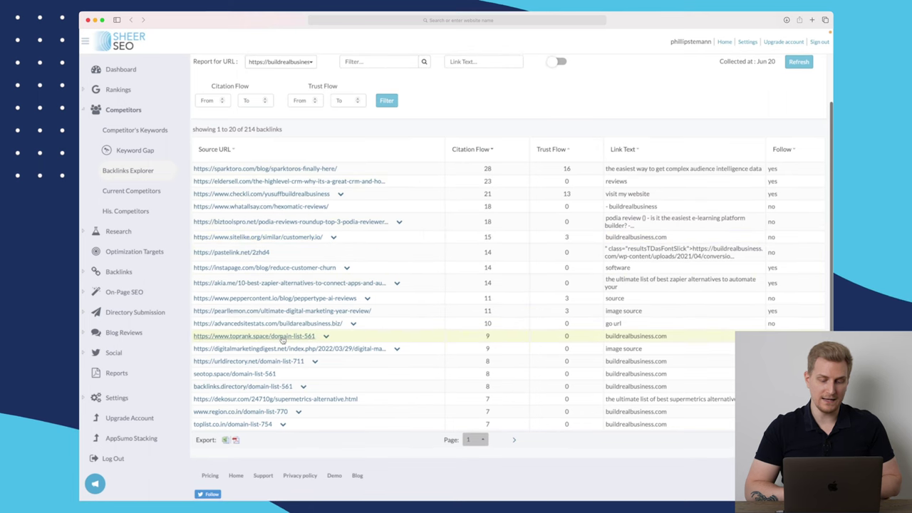
scroll(282, 339, up, 3)
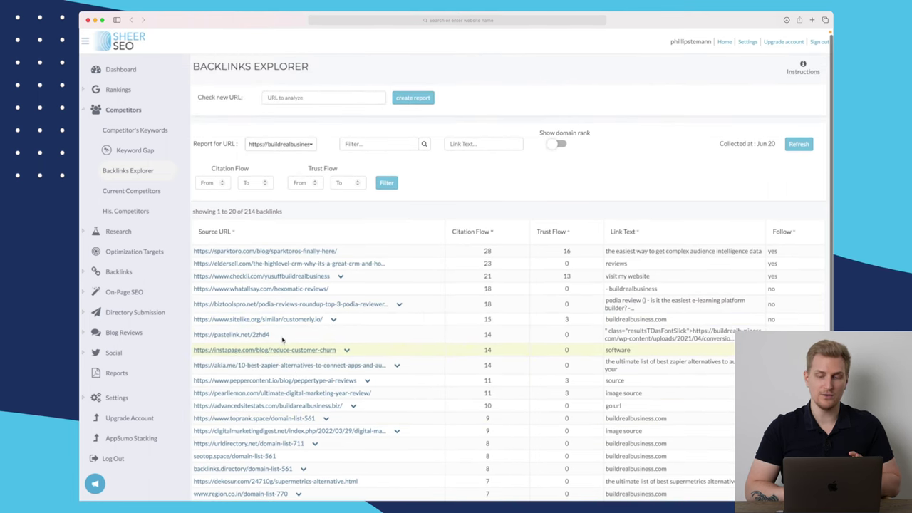
scroll(238, 199, down, 1)
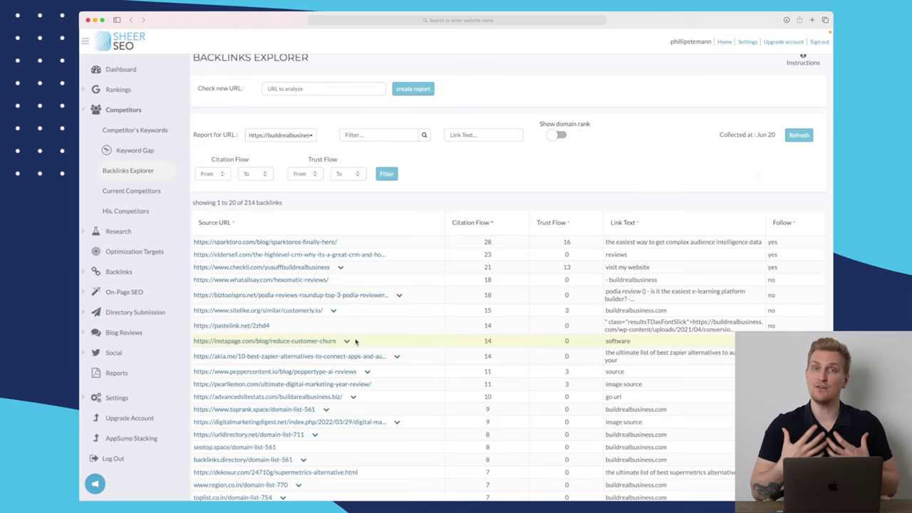
Step: Revisit the current competitors' rankings and chart the historical competitors' rankings for the search term feedhive review (us)
click(148, 192)
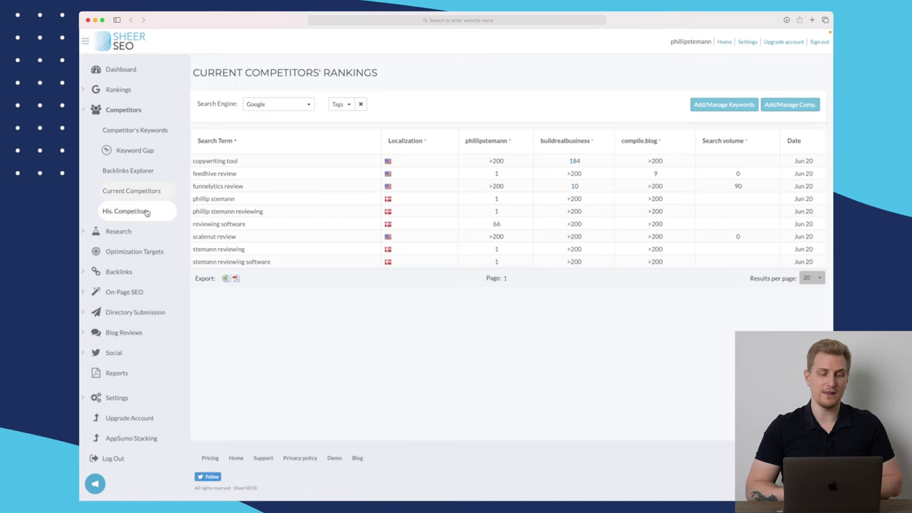
click(146, 212)
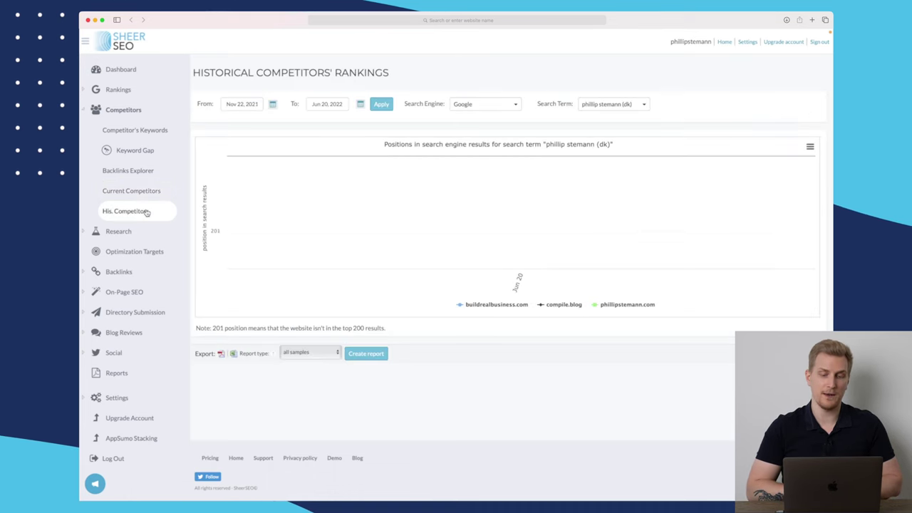
click(612, 104)
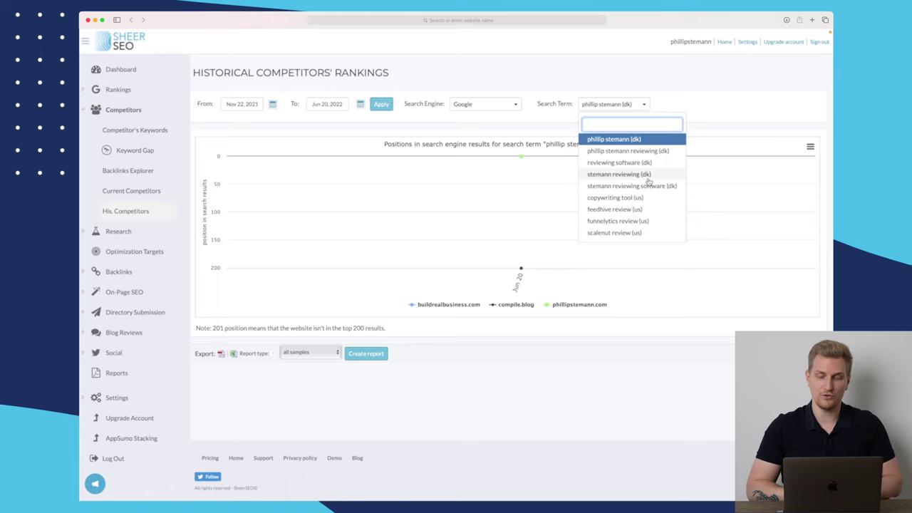
click(632, 209)
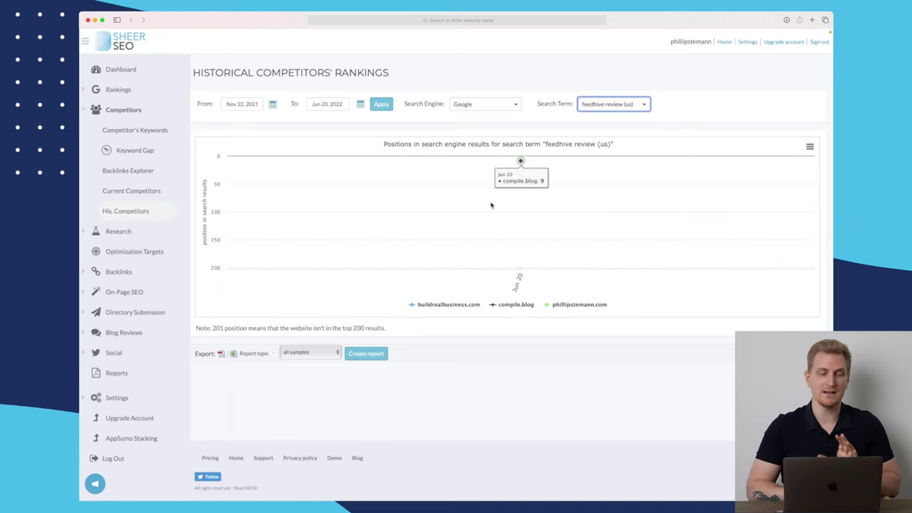
Step: Search United States keyword ideas for a pasted phrase list starting with "wordpress image optimisation" and examine their competition index, difficulty and CPC
click(88, 114)
click(115, 131)
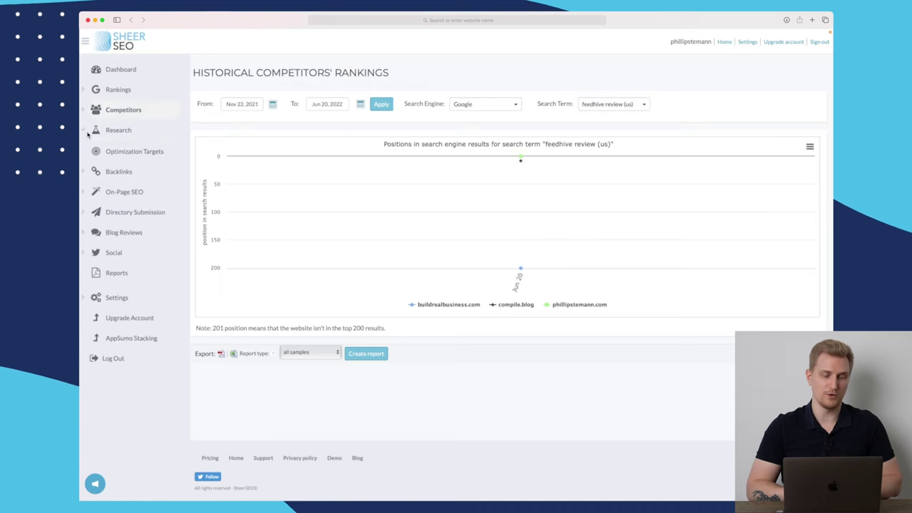
click(134, 150)
click(134, 173)
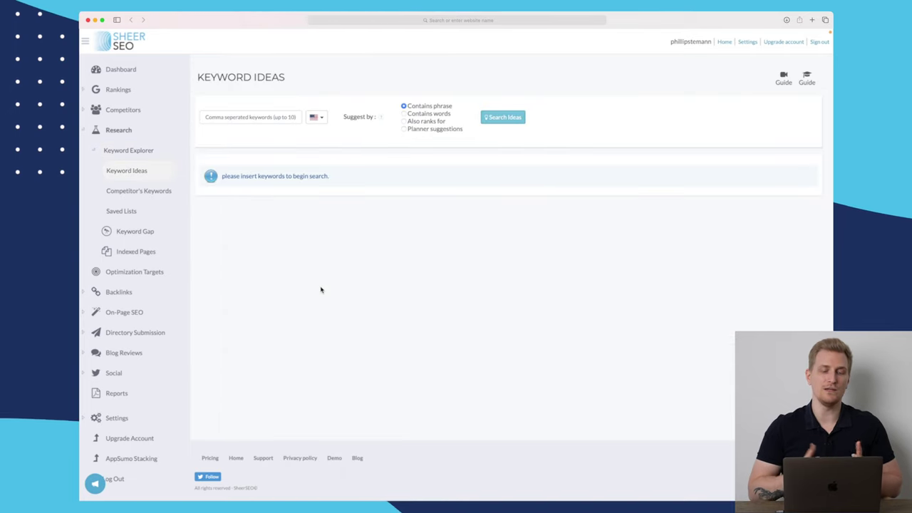
click(254, 117)
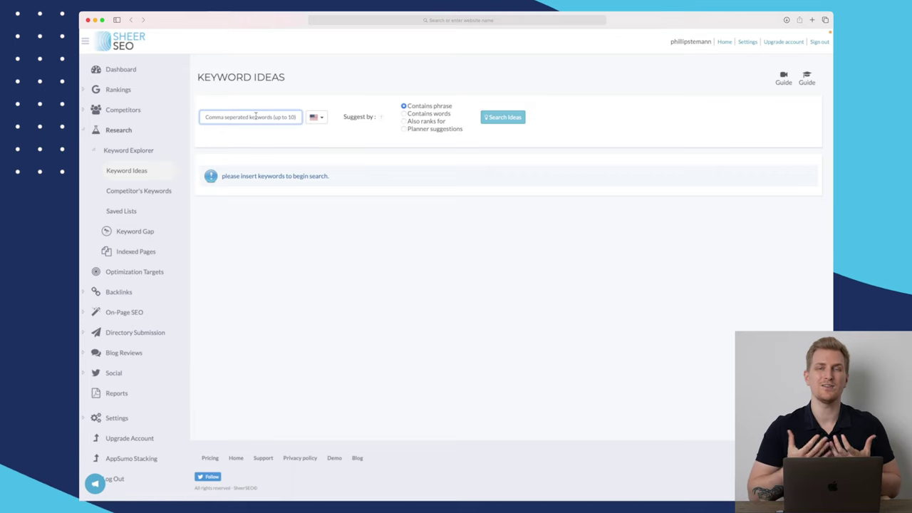
key(super+v)
key(Return)
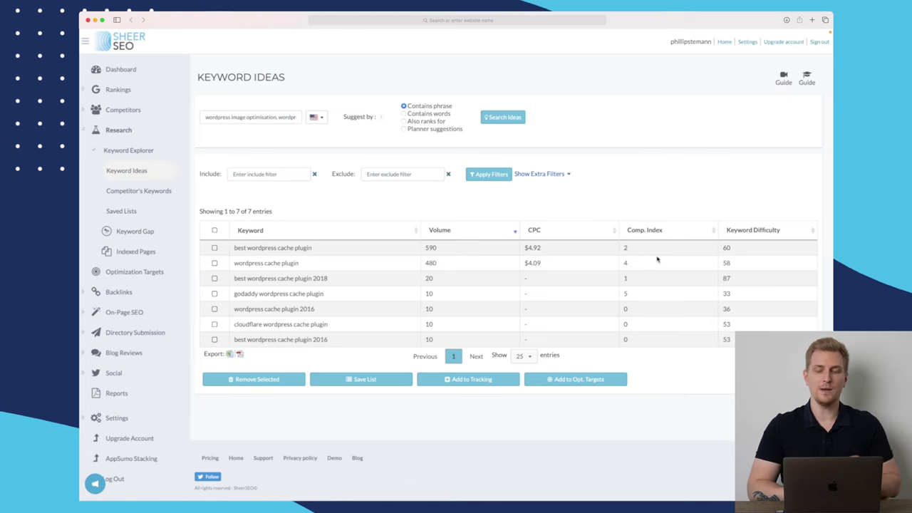
mouse_move(647, 233)
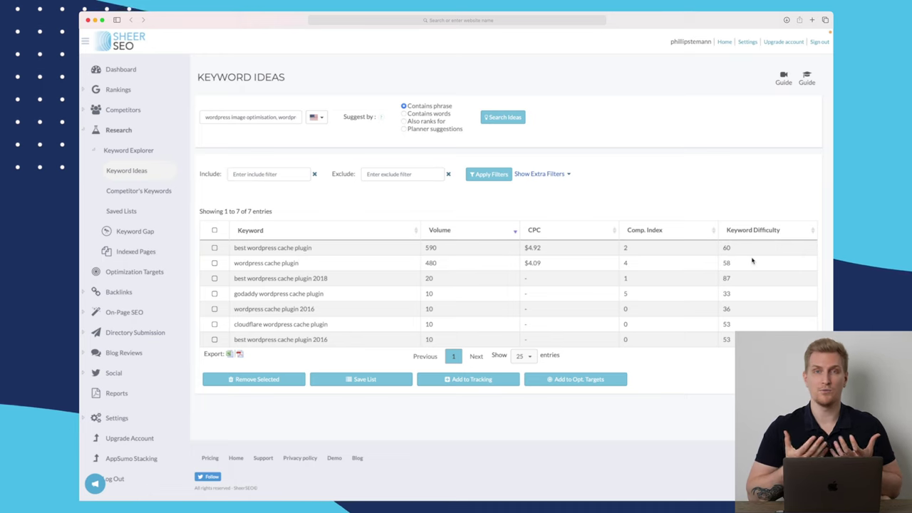
mouse_move(752, 232)
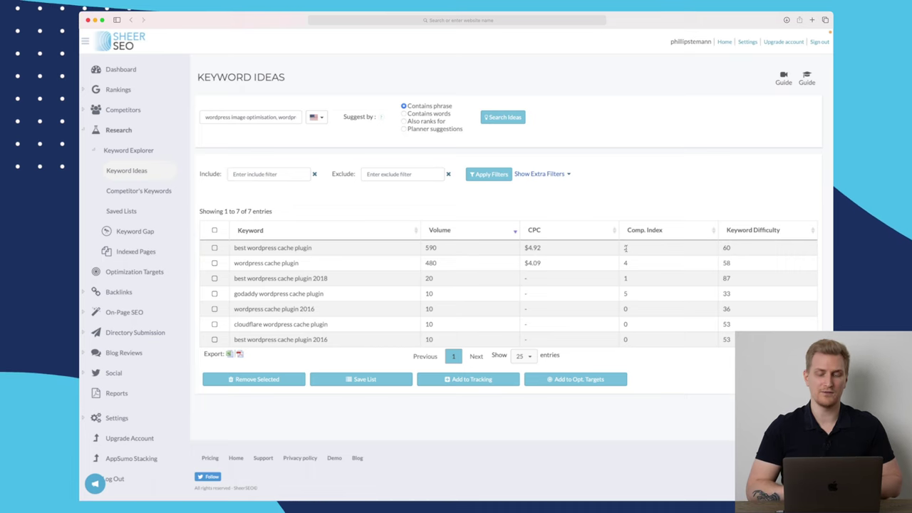
double_click(534, 247)
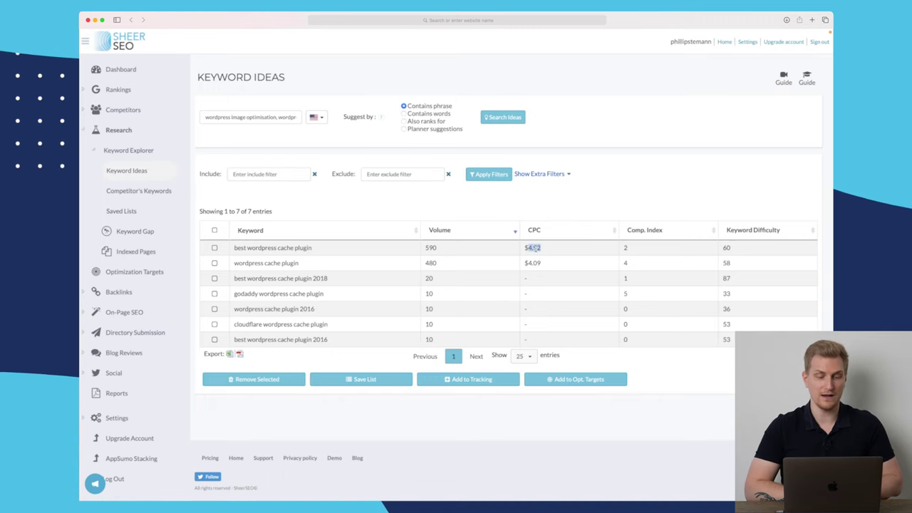
Step: Review the research pages for competitor's keywords, saved lists, keyword gap and indexed pages
click(168, 194)
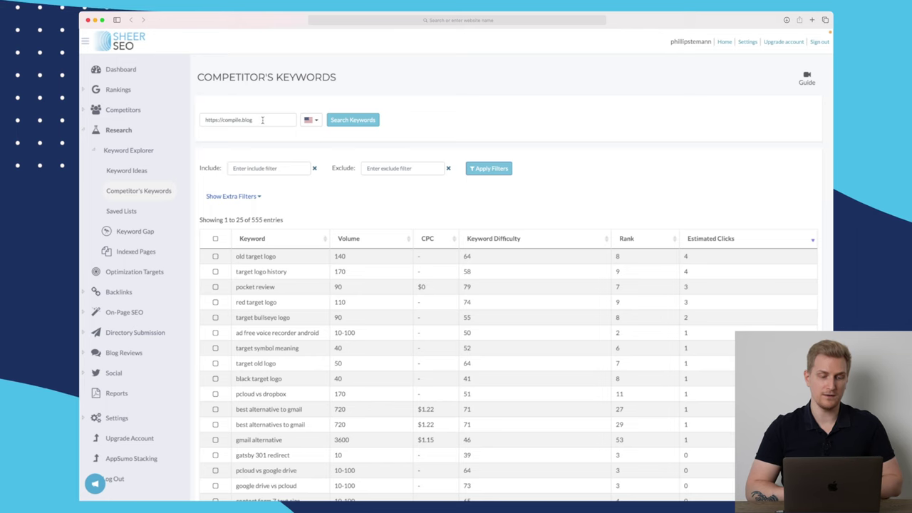
scroll(286, 201, down, 2)
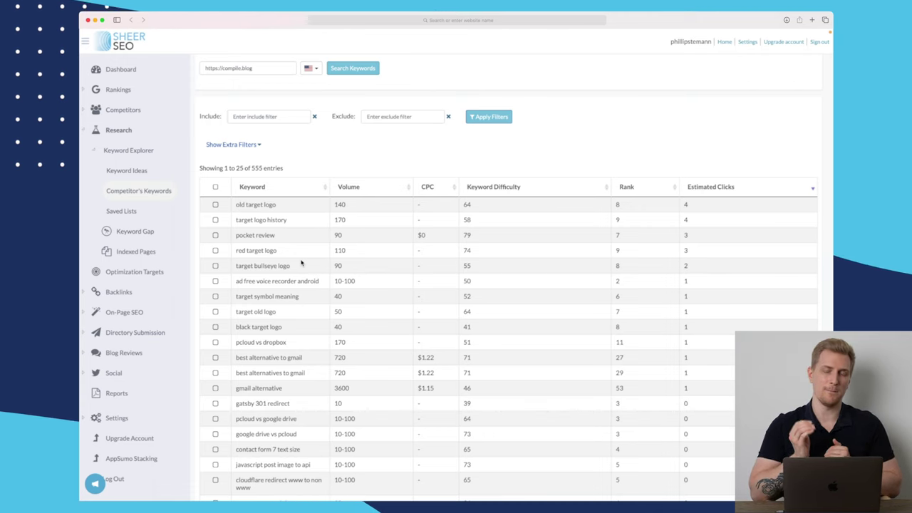
click(142, 215)
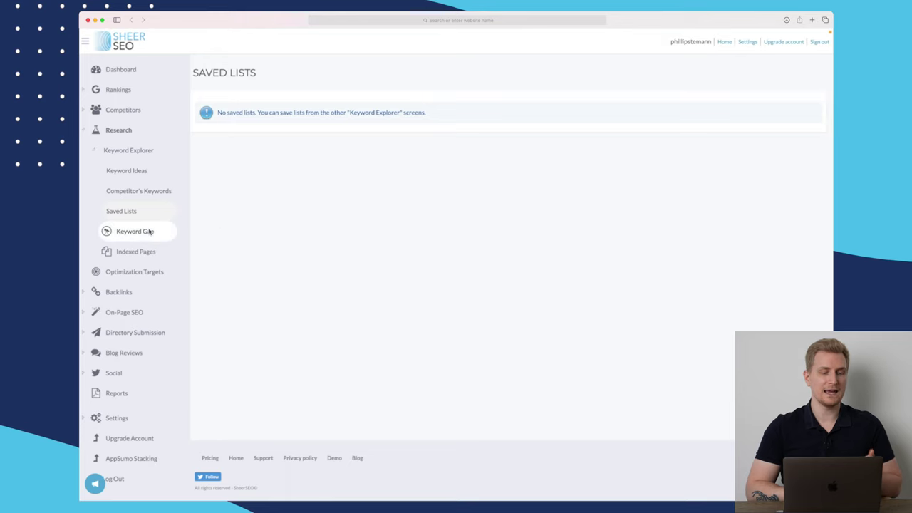
click(149, 231)
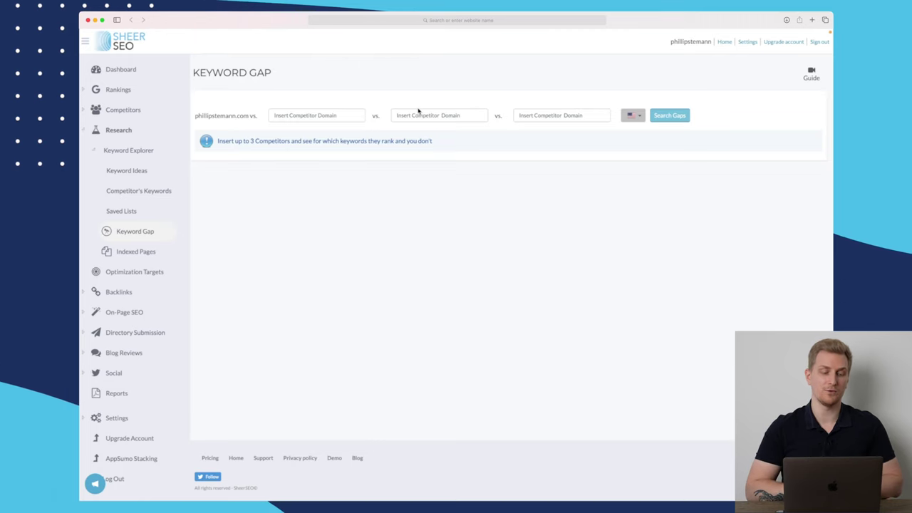
click(147, 253)
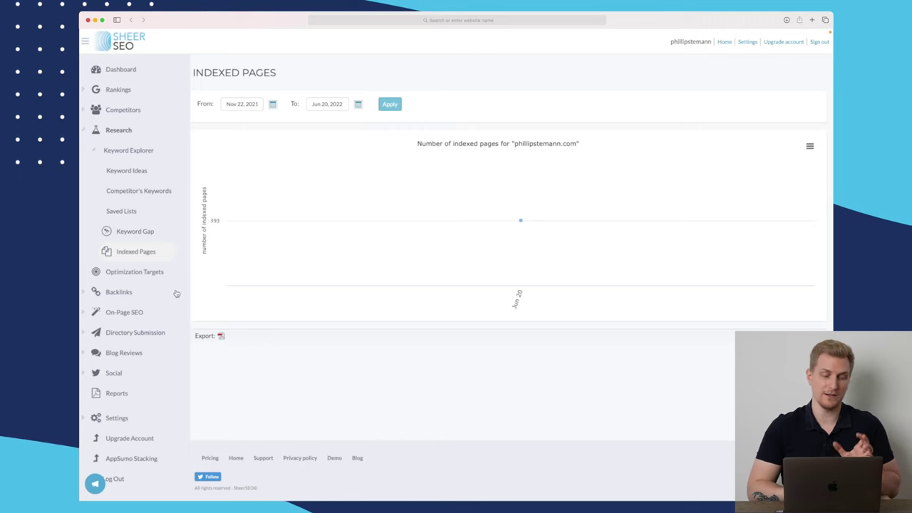
Step: Review the optimization target scalenut review (us) and the new-target fields, and view its proposed blog review offer and the Blog Selection page
click(150, 273)
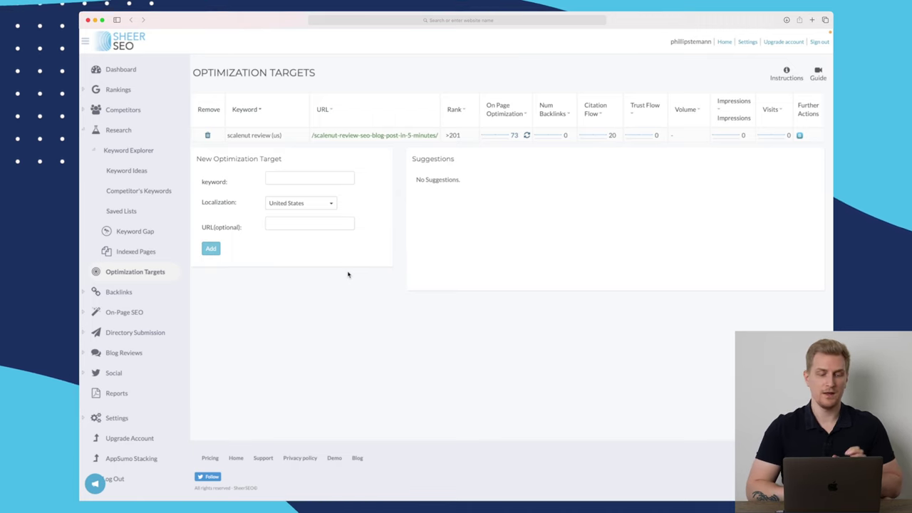
click(282, 178)
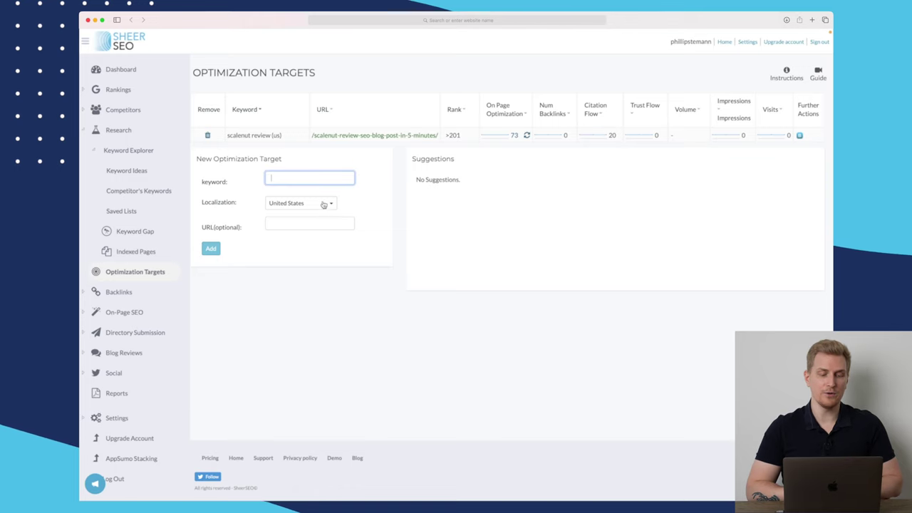
click(312, 223)
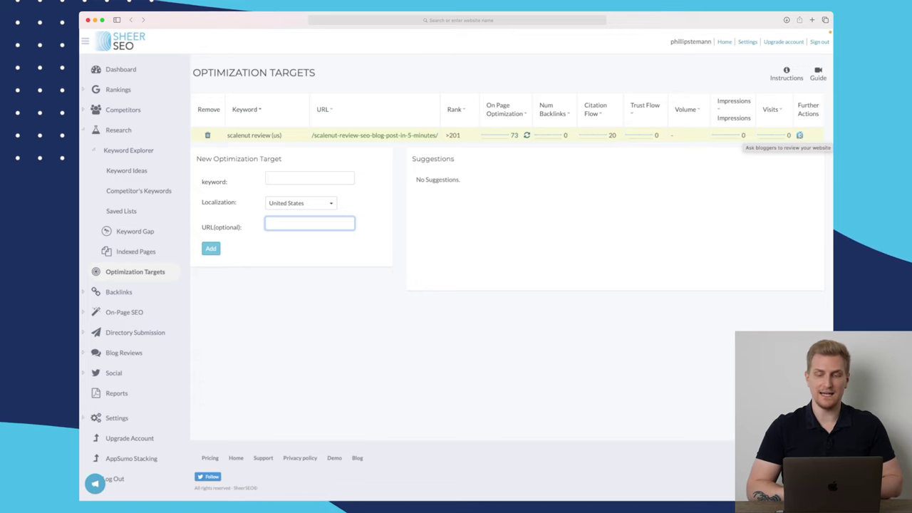
click(799, 134)
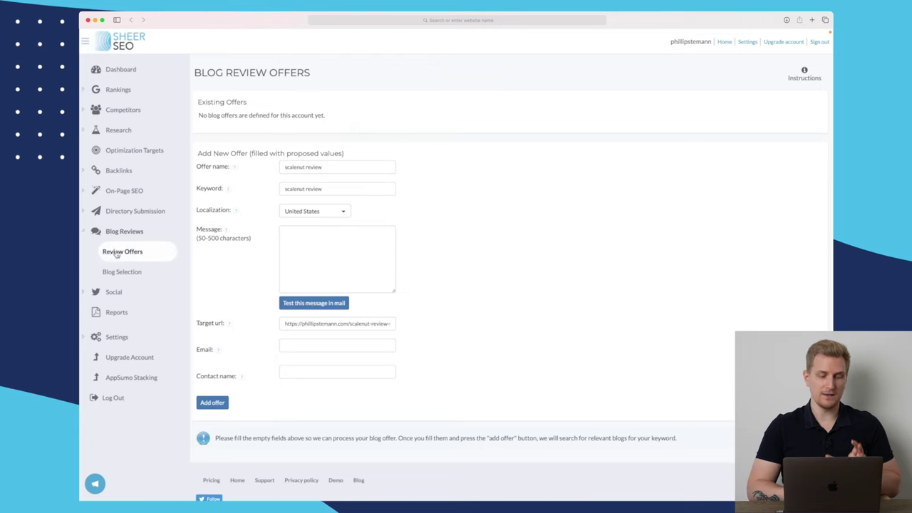
click(121, 271)
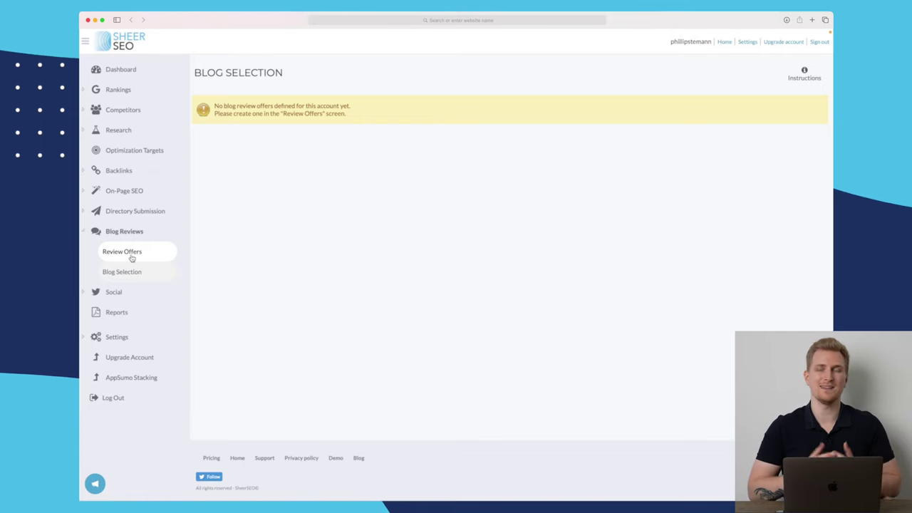
Step: Show the website's active links in the Site Backlinks report and highlight the total backlink count
click(119, 171)
click(123, 192)
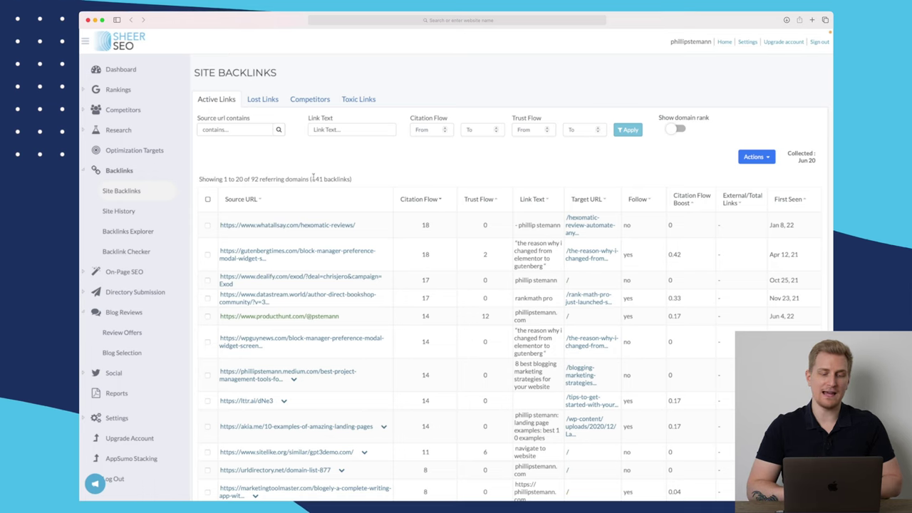
drag(311, 179, 329, 179)
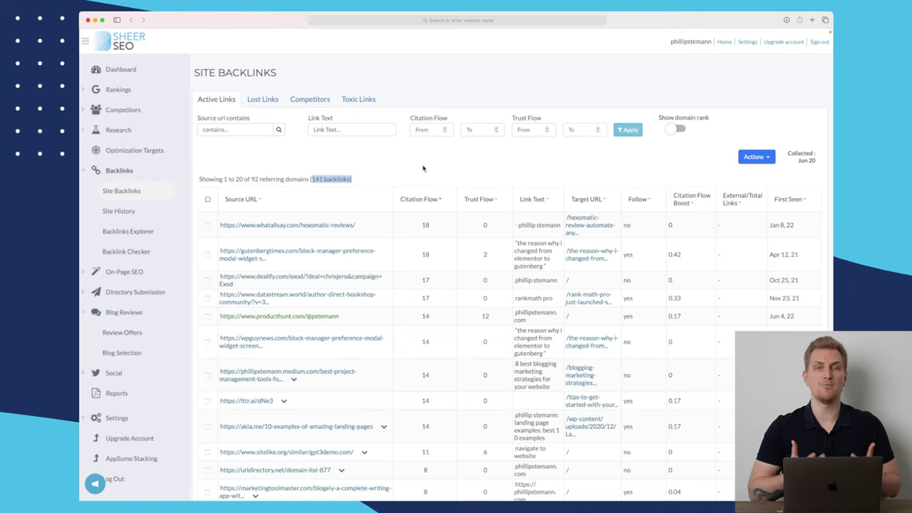
click(312, 179)
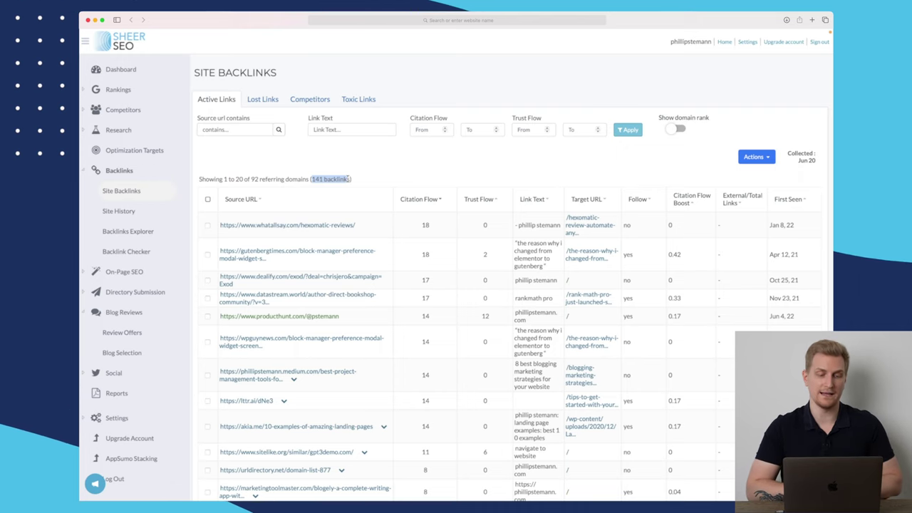
Step: Review the site's lost links, competitor backlinks for compile.blog, and toxic links in the Site Backlinks report
click(269, 101)
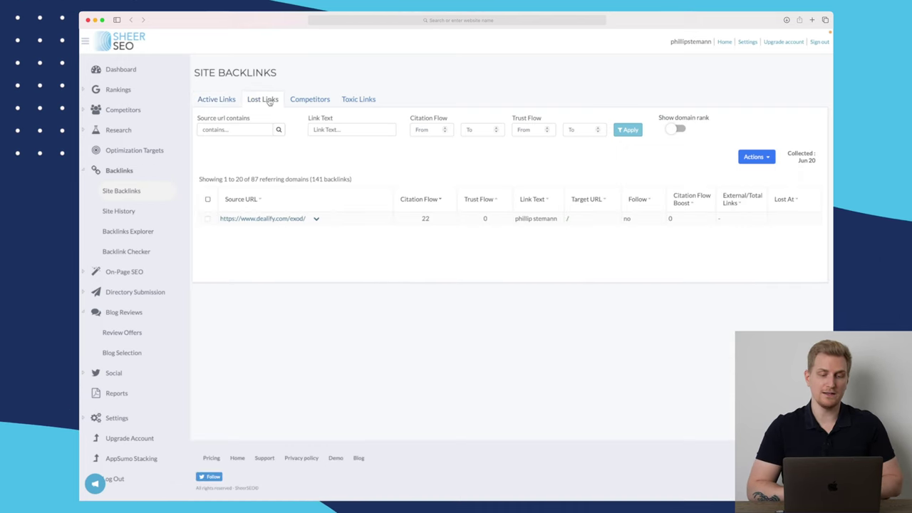
click(309, 100)
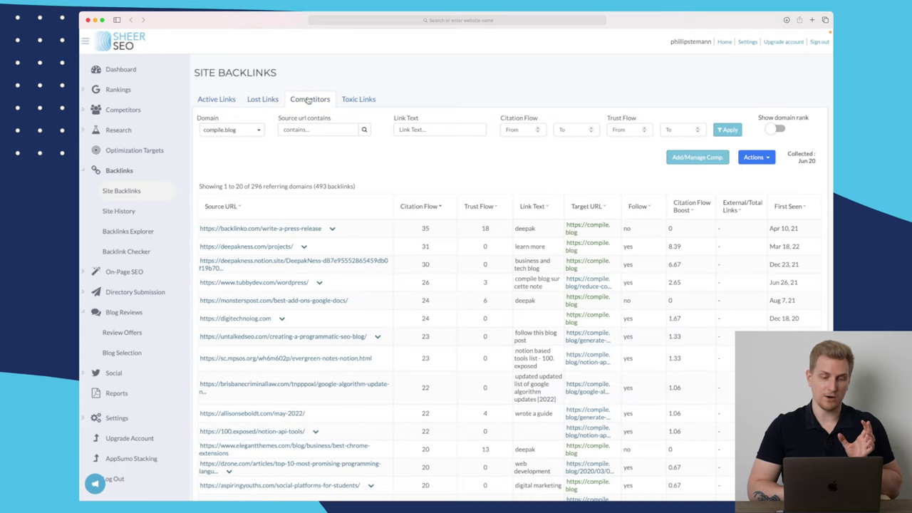
click(360, 100)
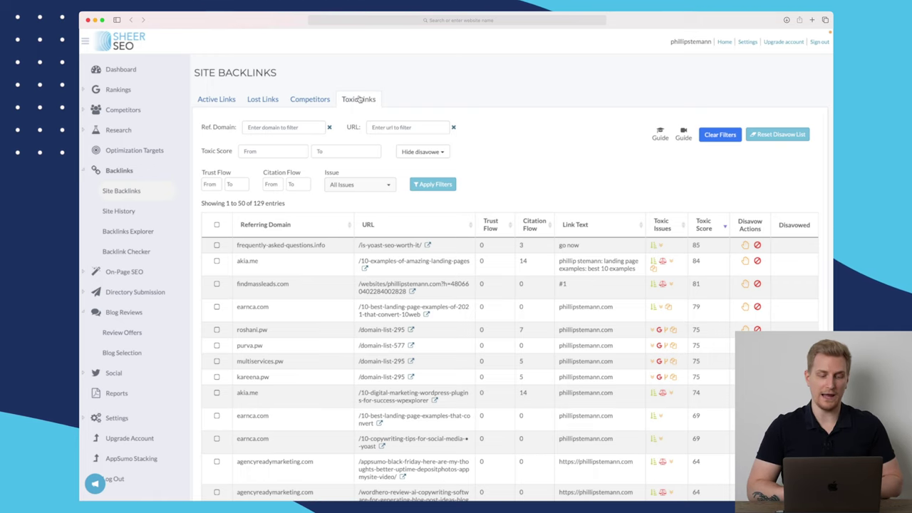
Step: Review the backlink history graph, the Backlinks Explorer report for the buildrealbusiness URL, and the Backlink Checker page
click(143, 211)
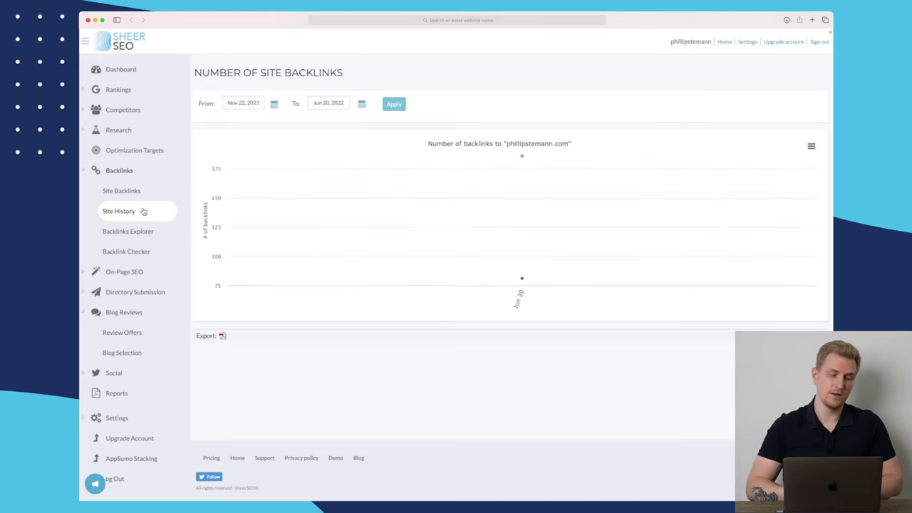
click(137, 232)
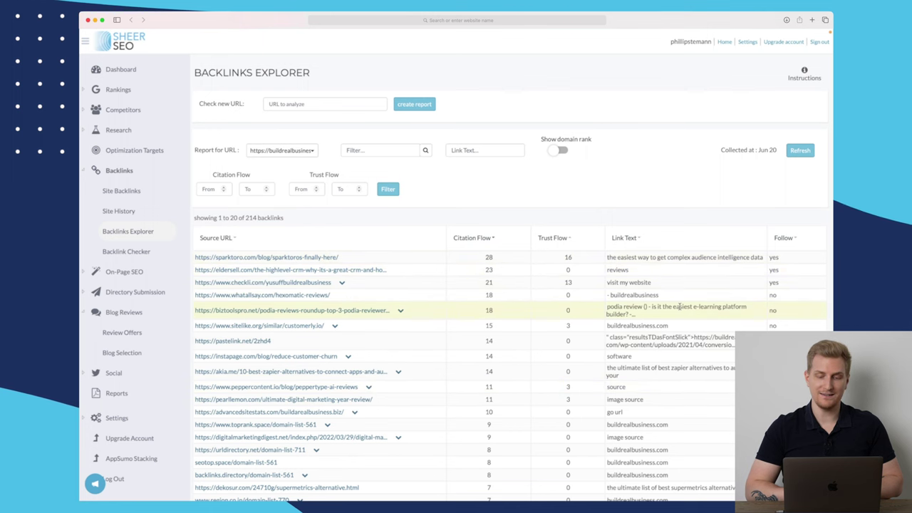
scroll(677, 285, down, 3)
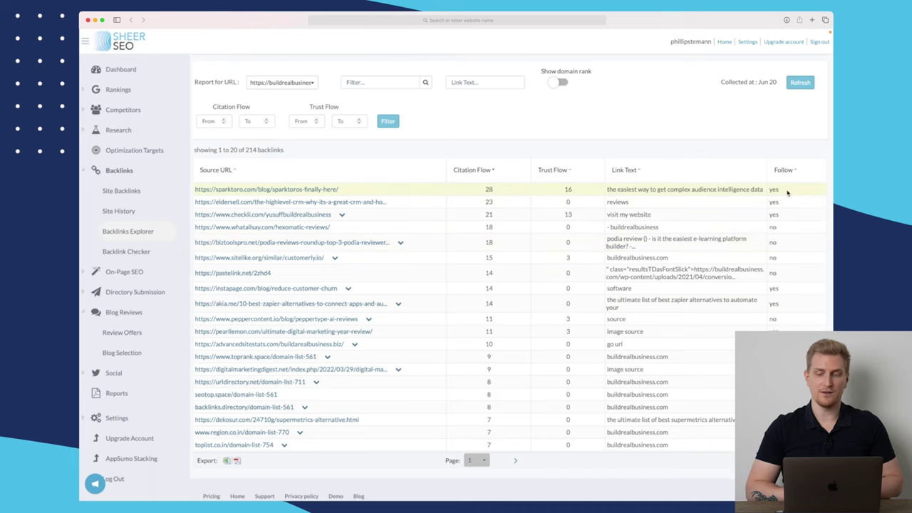
click(133, 248)
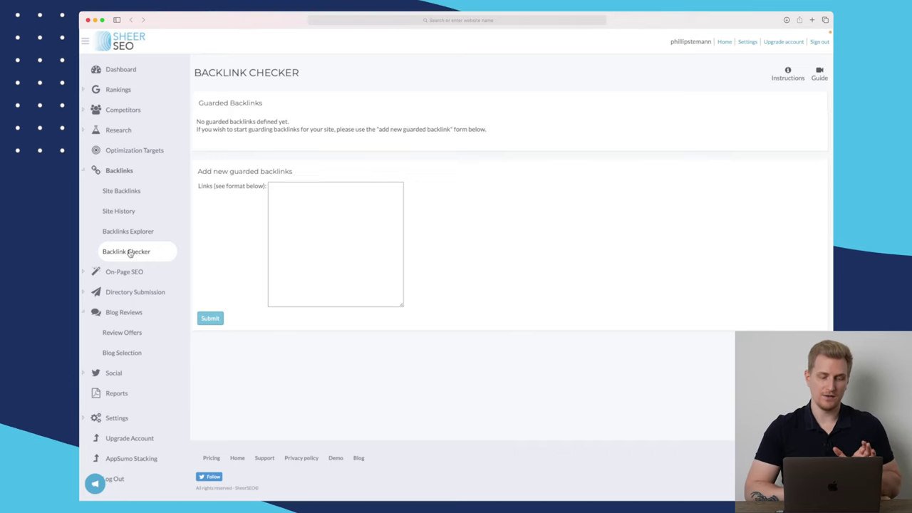
Step: Show the on-page Audit Overview and inspect the valid and critical shares of the issues distribution chart and the crawl settings
click(84, 170)
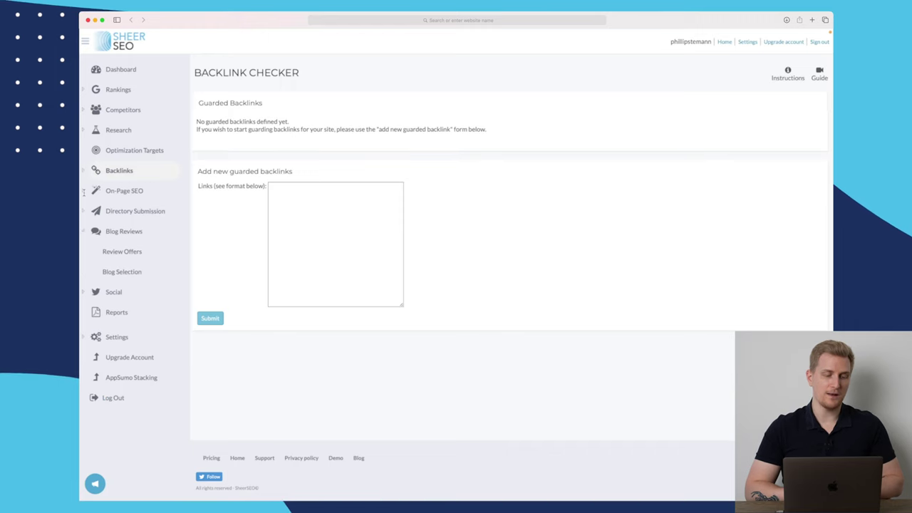
click(123, 190)
click(127, 212)
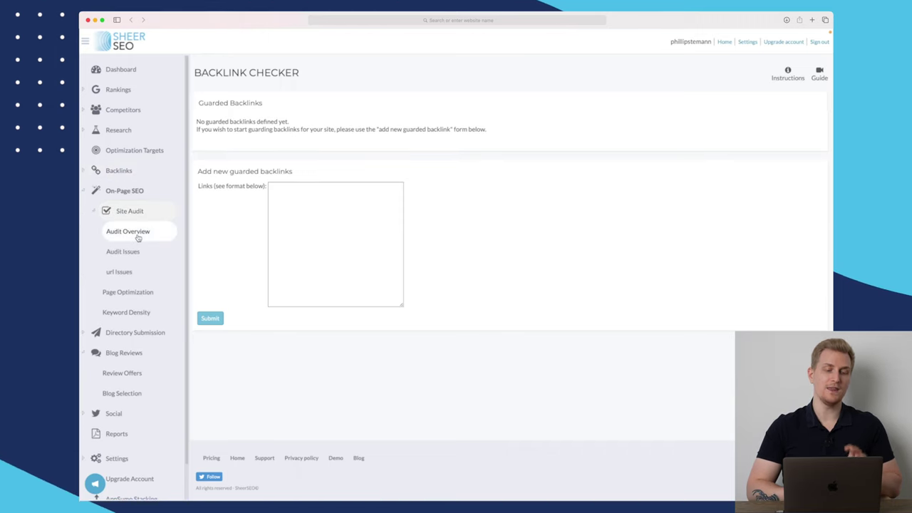
click(134, 233)
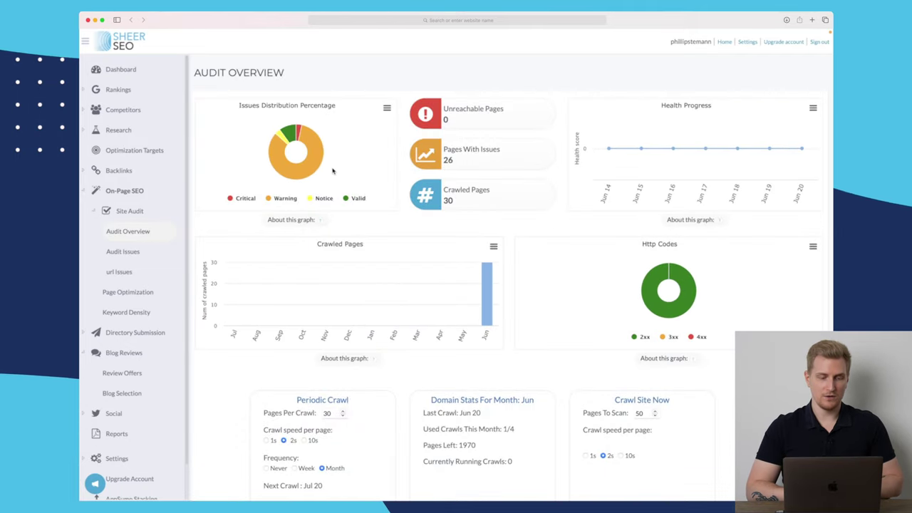
mouse_move(310, 166)
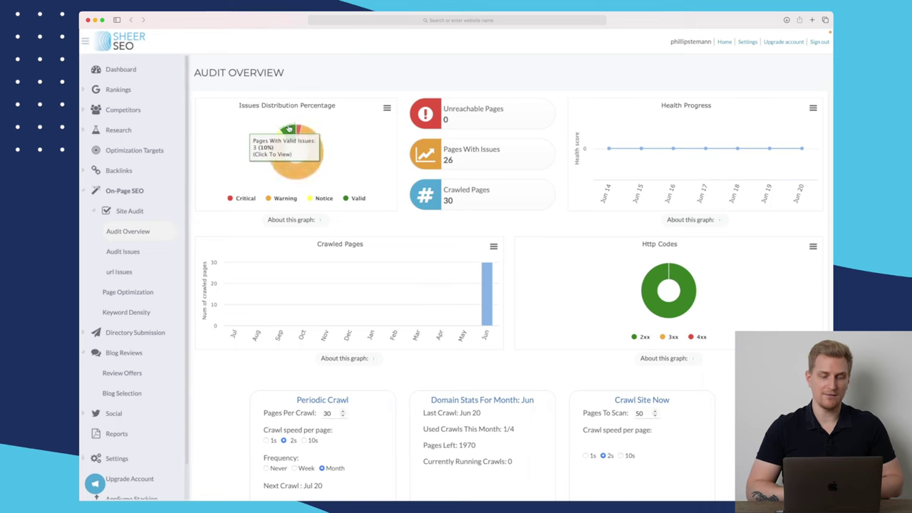
mouse_move(298, 128)
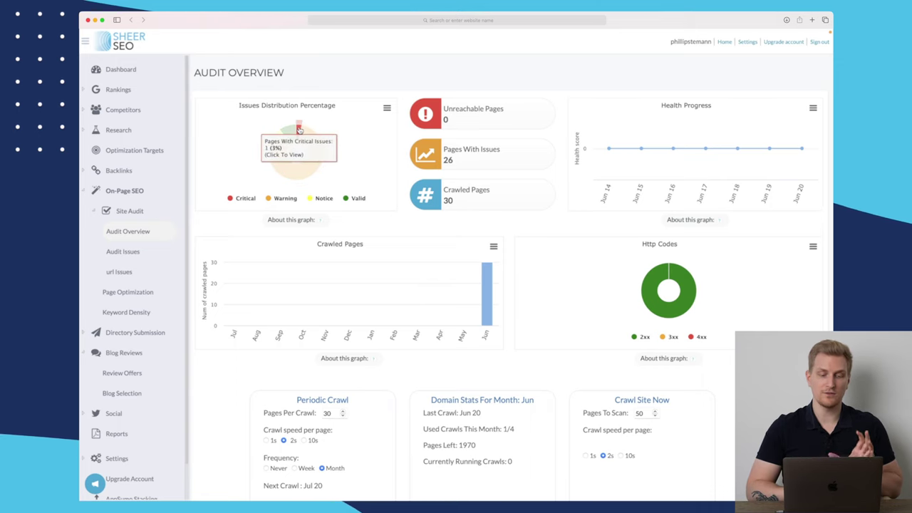
scroll(299, 130, down, 3)
scroll(300, 130, up, 3)
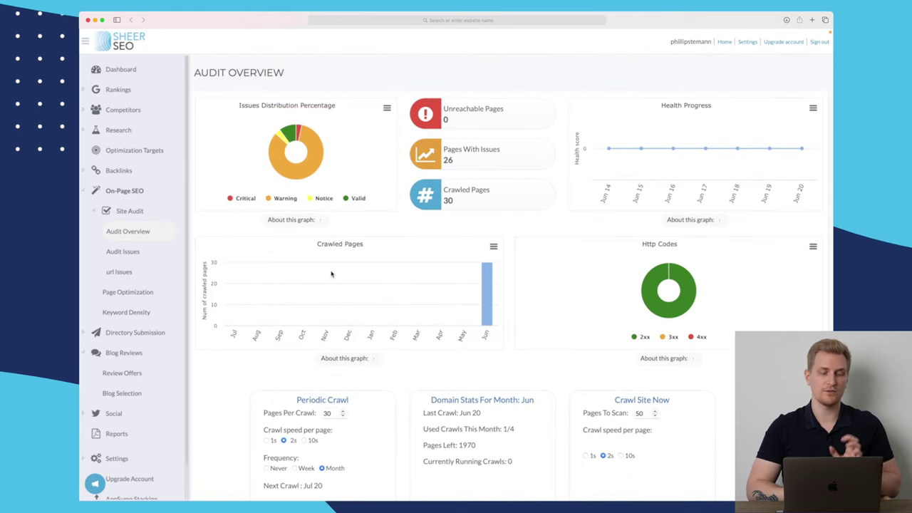
Step: Expand the audit issues for the freebies and software-reviews pages, highlighting the missing description's explanation and fix and the unminified JS files
click(128, 253)
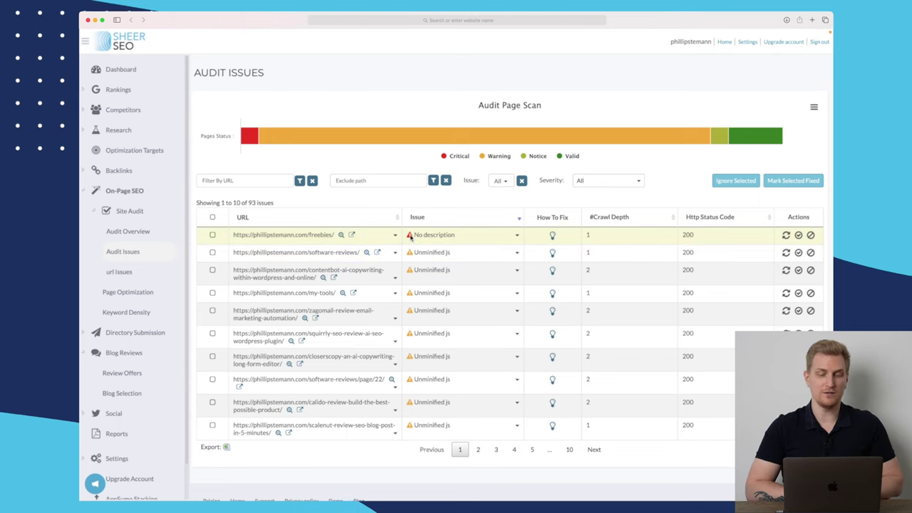
click(396, 237)
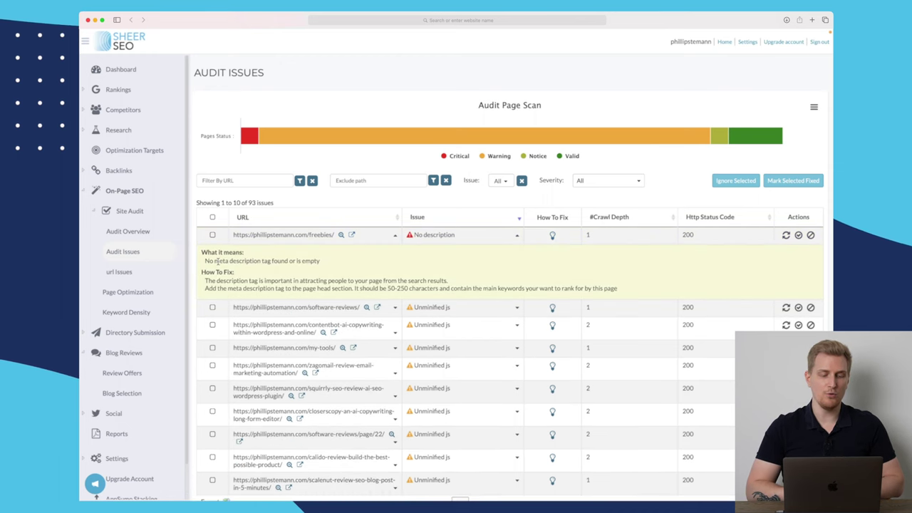
drag(214, 261, 310, 255)
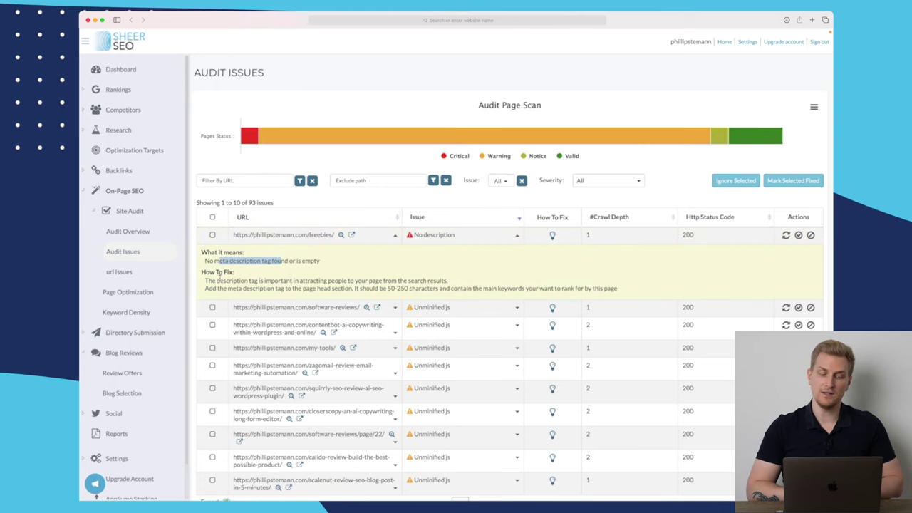
drag(202, 271, 289, 282)
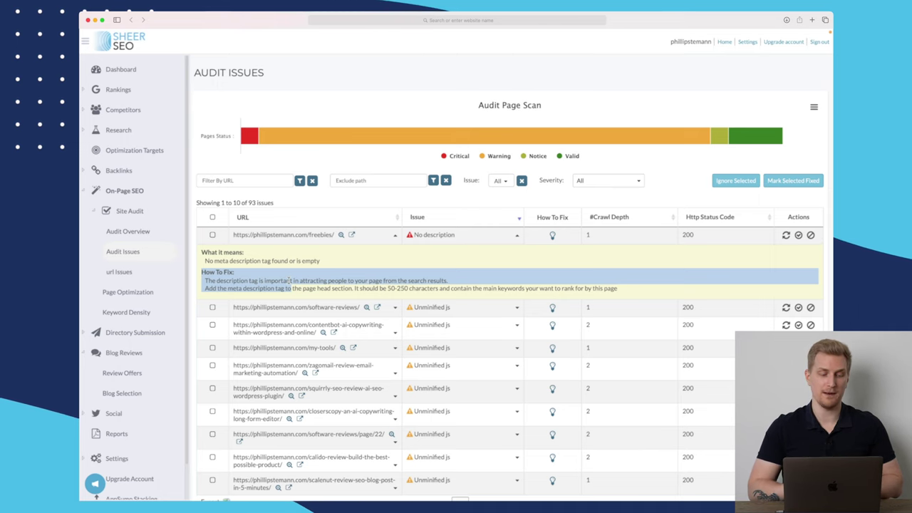
click(326, 307)
scroll(326, 234, down, 3)
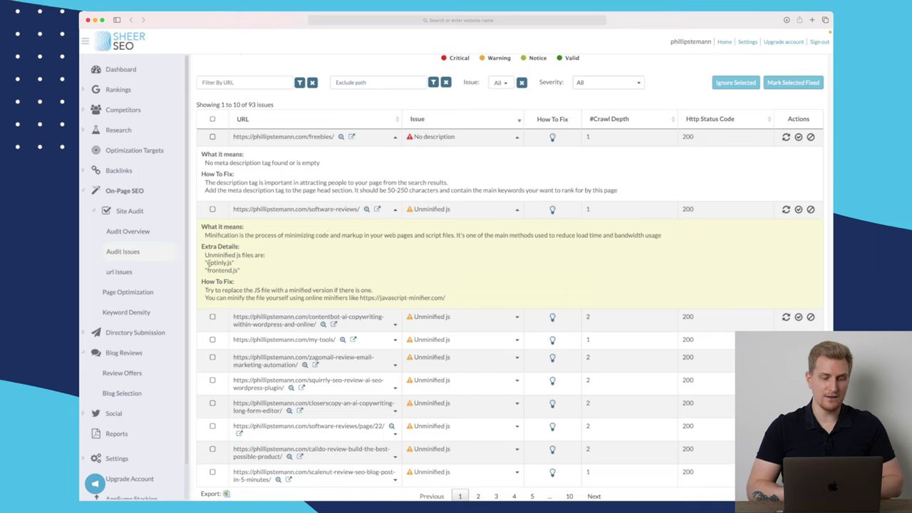
drag(232, 263, 244, 274)
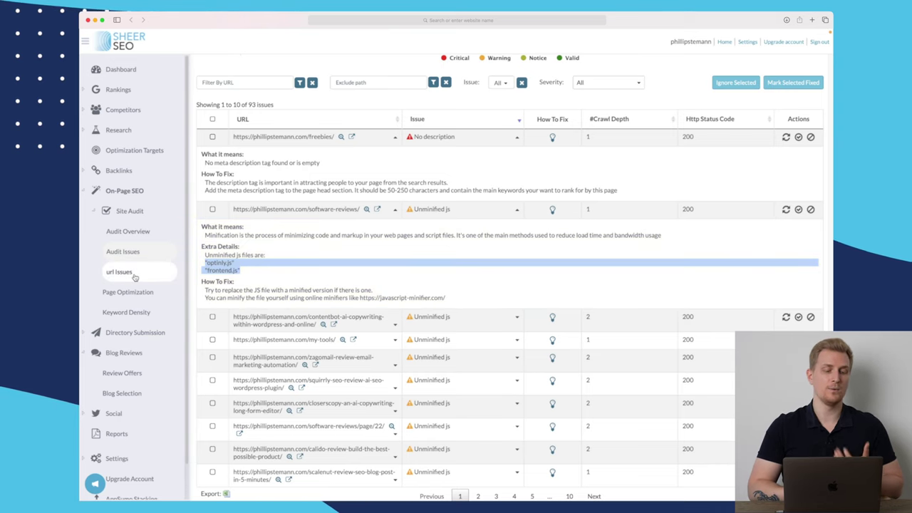
Step: Inspect the homepage's Unminified js and Duplicate OG social tags issues in the URL issues report, highlighting how to fix the duplicate tags
click(128, 273)
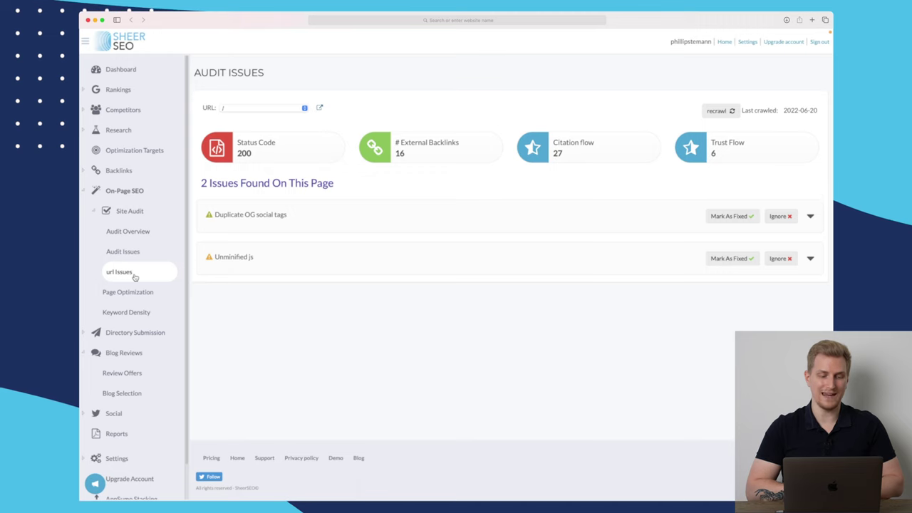
click(283, 254)
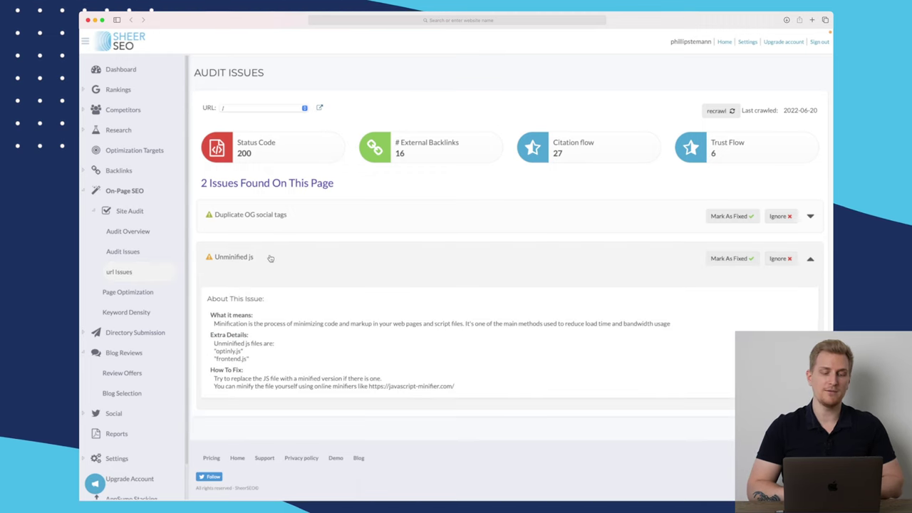
click(270, 258)
click(275, 215)
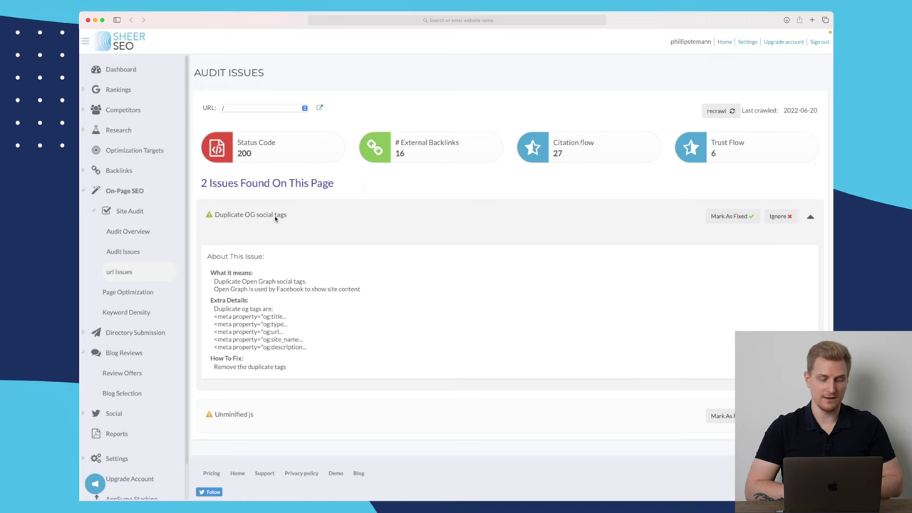
drag(211, 358, 252, 367)
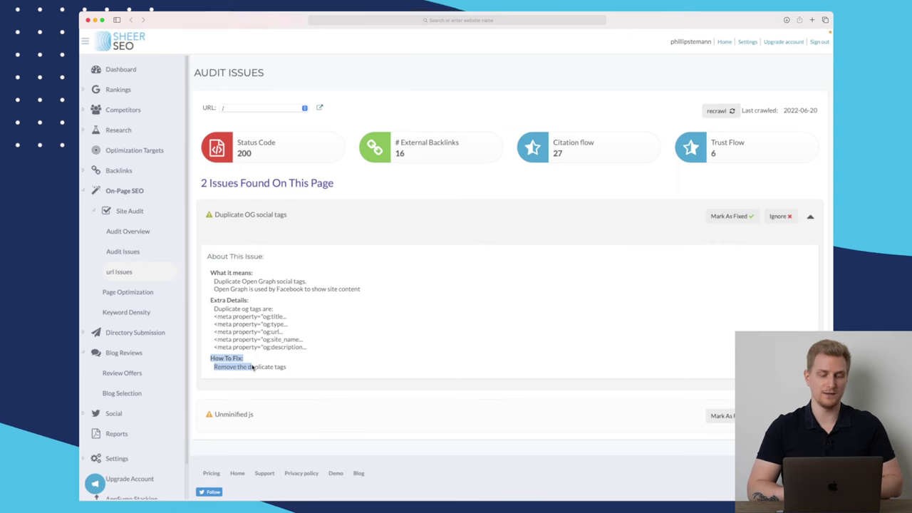
Step: Review the page optimization report for the keyword scalenut review, including its optimization factors, statuses and required actions
click(134, 299)
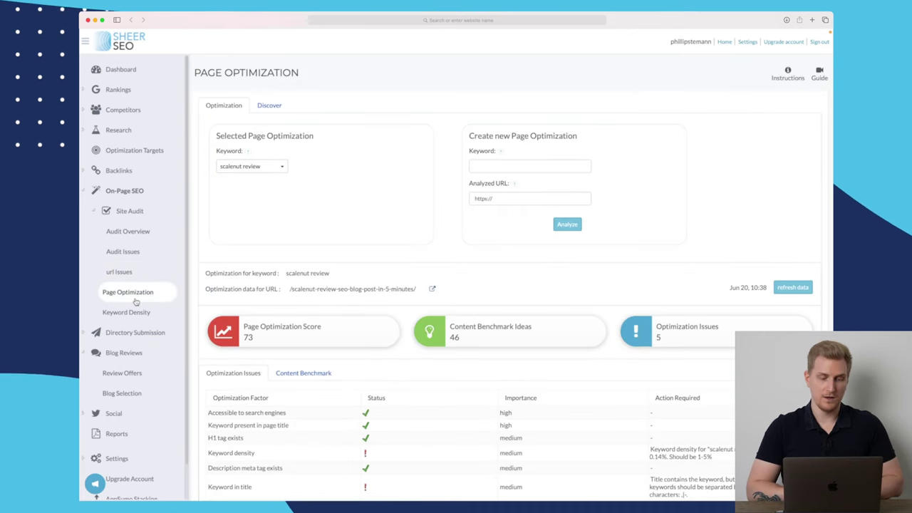
scroll(310, 234, down, 1)
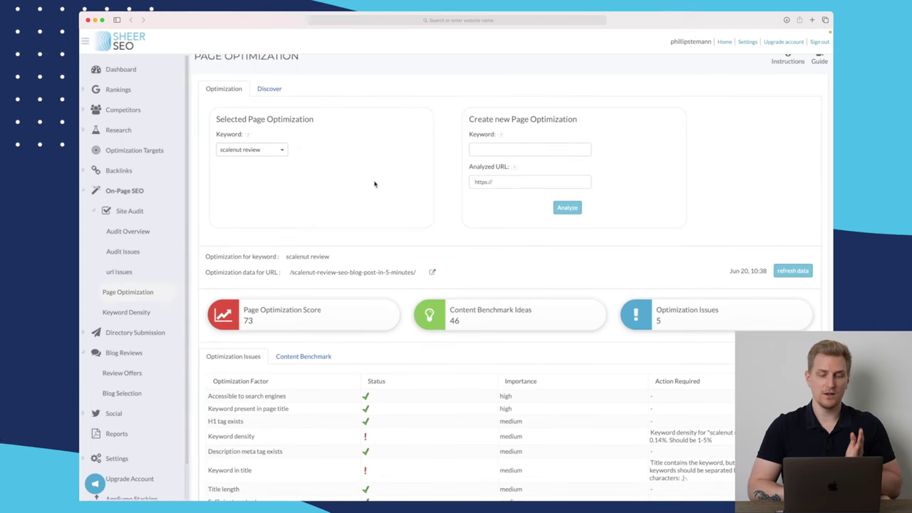
scroll(432, 237, down, 5)
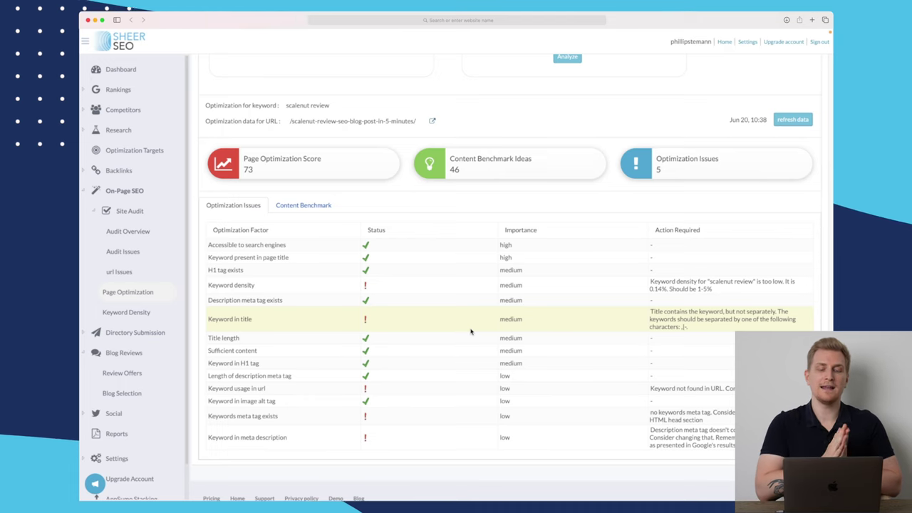
scroll(470, 332, down, 1)
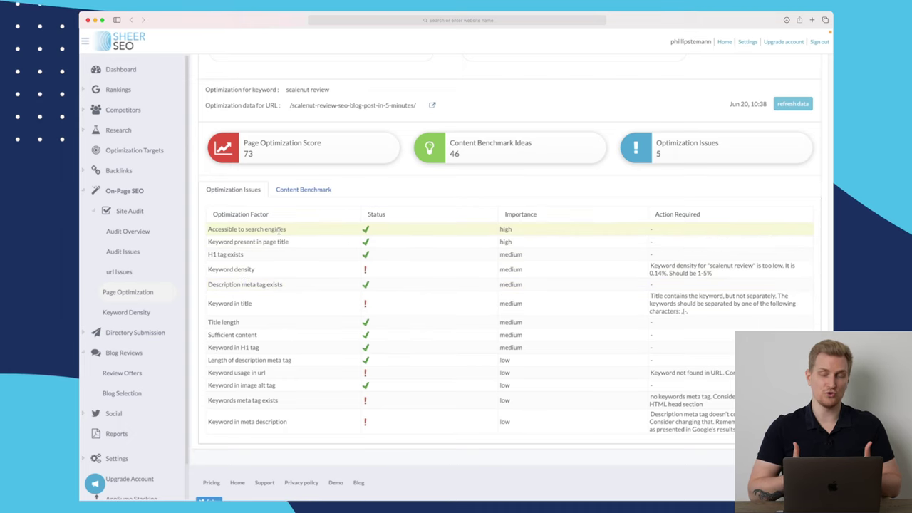
Step: Examine the Content Benchmark for scalenut review, comparing keyword weights in the page with top ranked pages and their tag usage
click(318, 190)
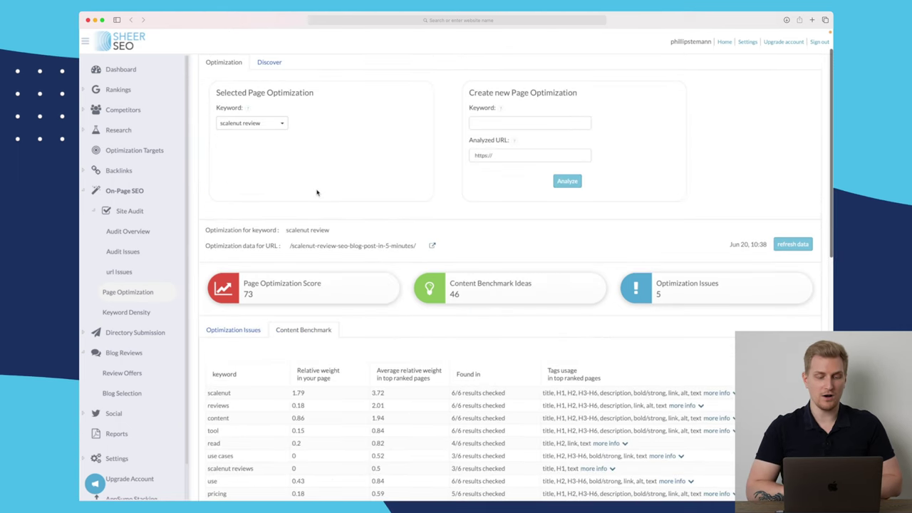
scroll(317, 192, down, 5)
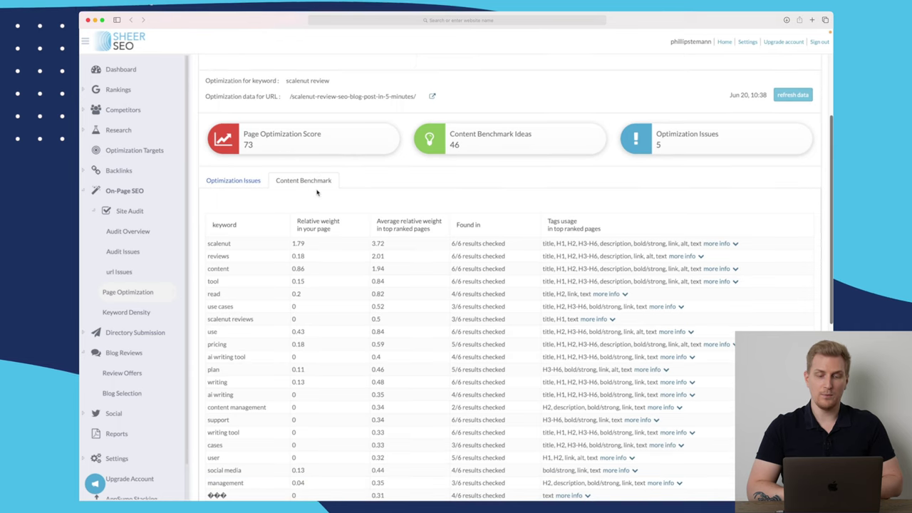
scroll(317, 193, down, 4)
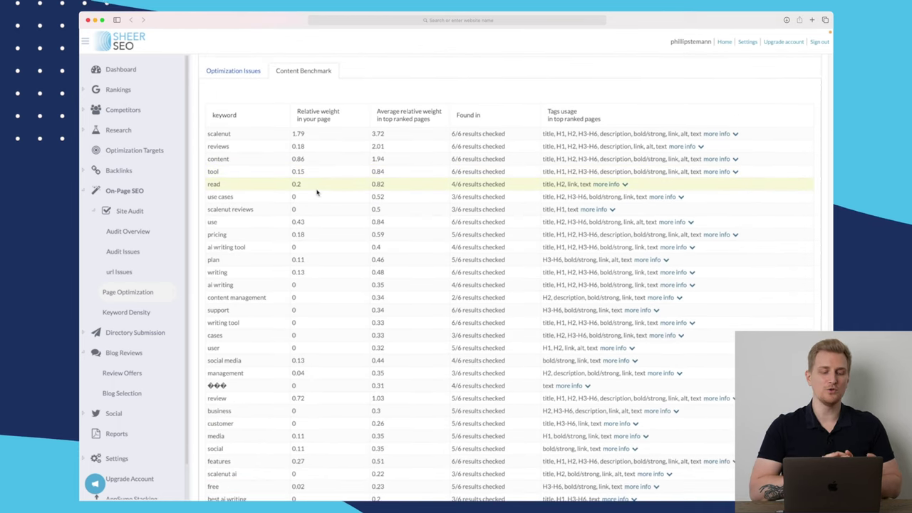
scroll(317, 193, down, 1)
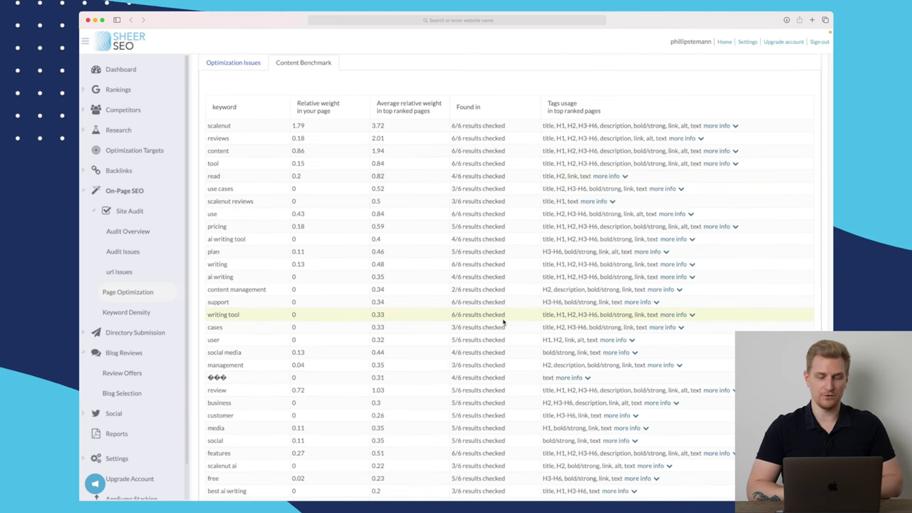
scroll(503, 323, down, 2)
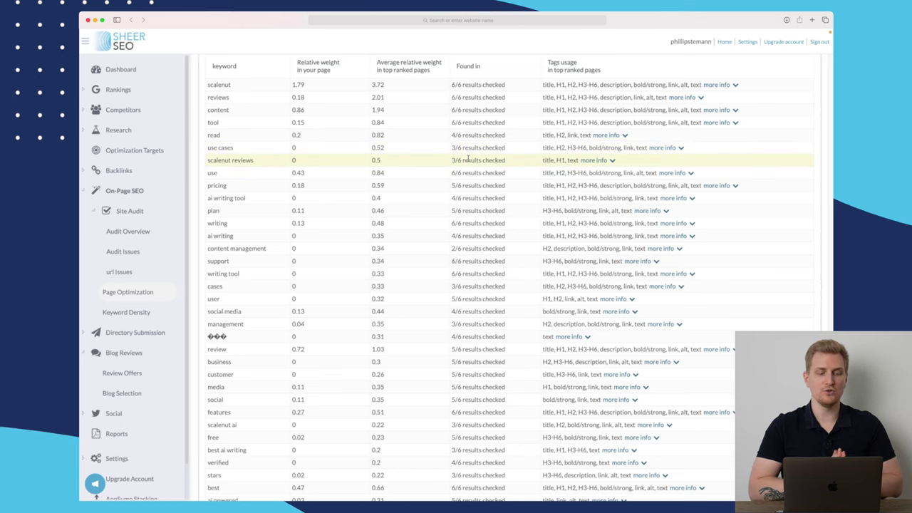
scroll(468, 158, down, 6)
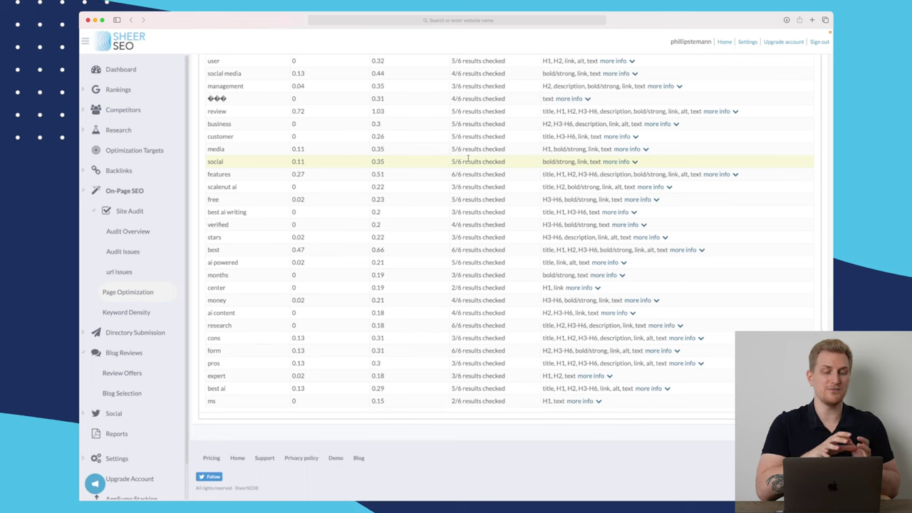
scroll(468, 158, up, 3)
scroll(468, 158, up, 5)
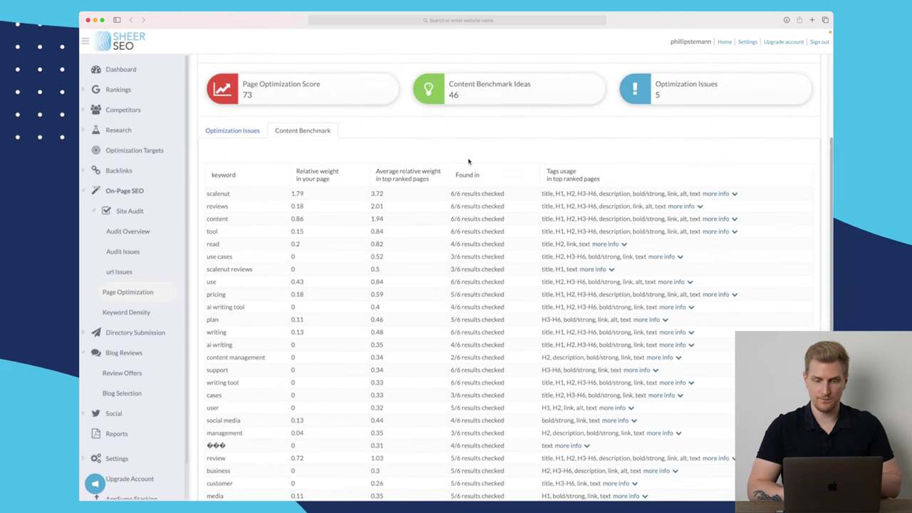
scroll(468, 161, up, 3)
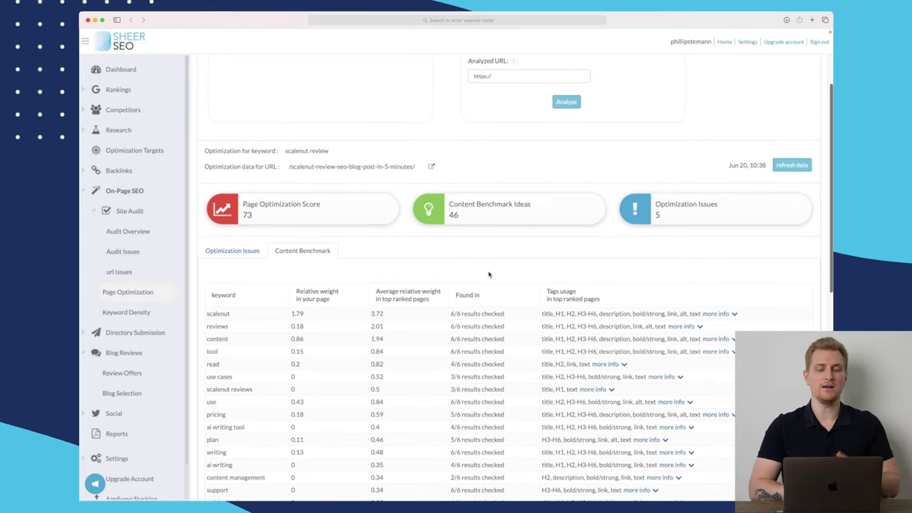
Step: Finish scanning the Content Benchmark keywords, and review the Keyword Density charts for single, double and triple words on the homepage
scroll(488, 274, down, 3)
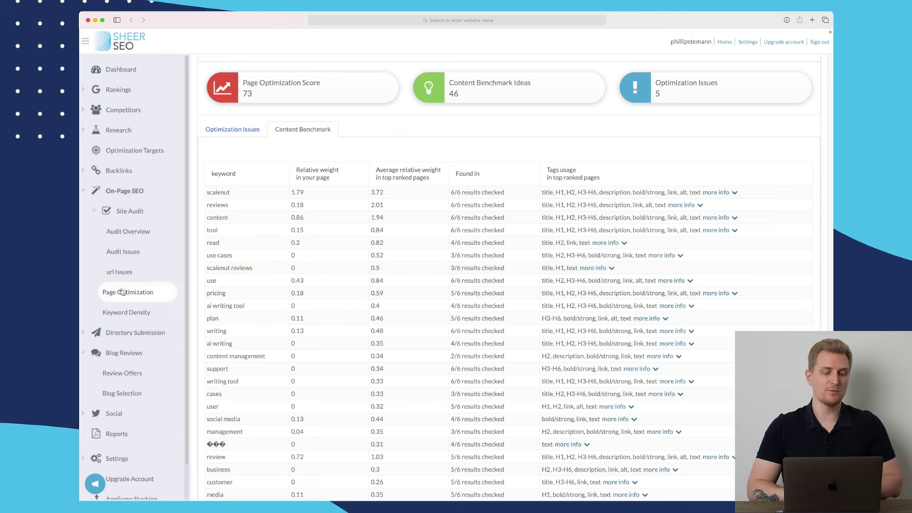
click(135, 314)
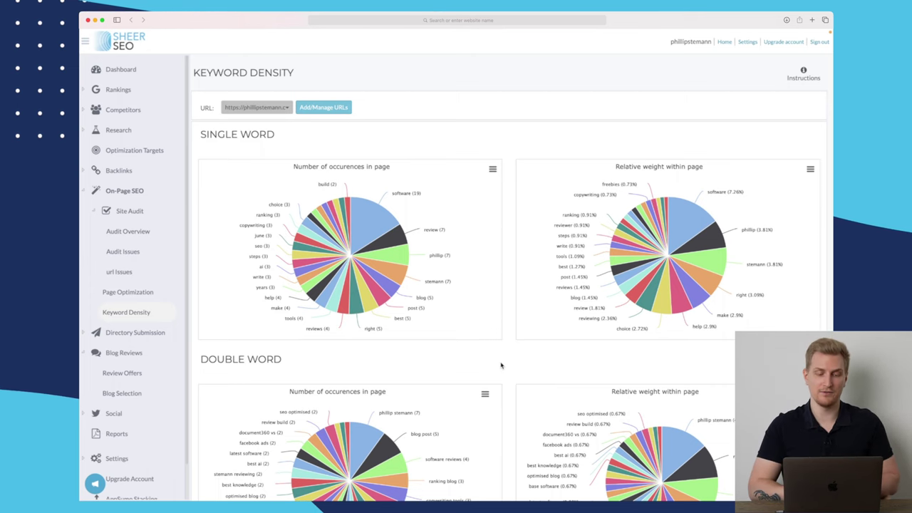
scroll(500, 366, down, 3)
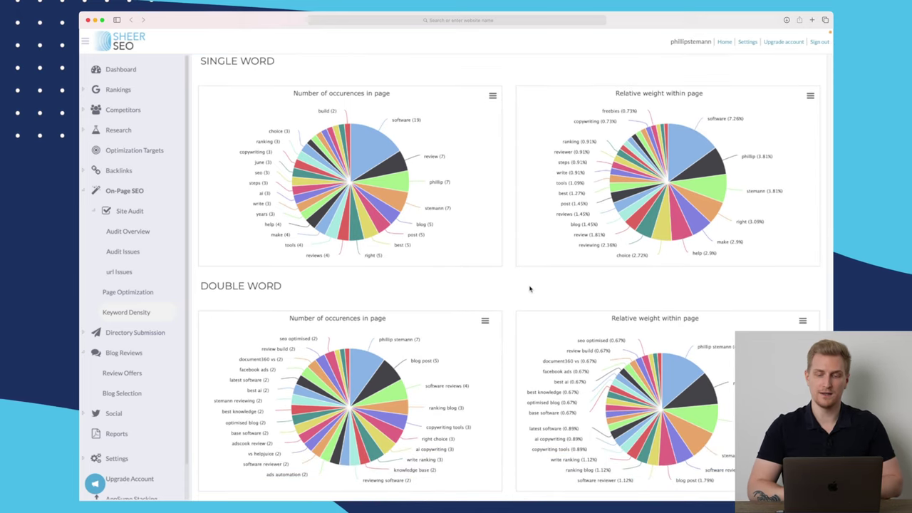
scroll(529, 288, up, 1)
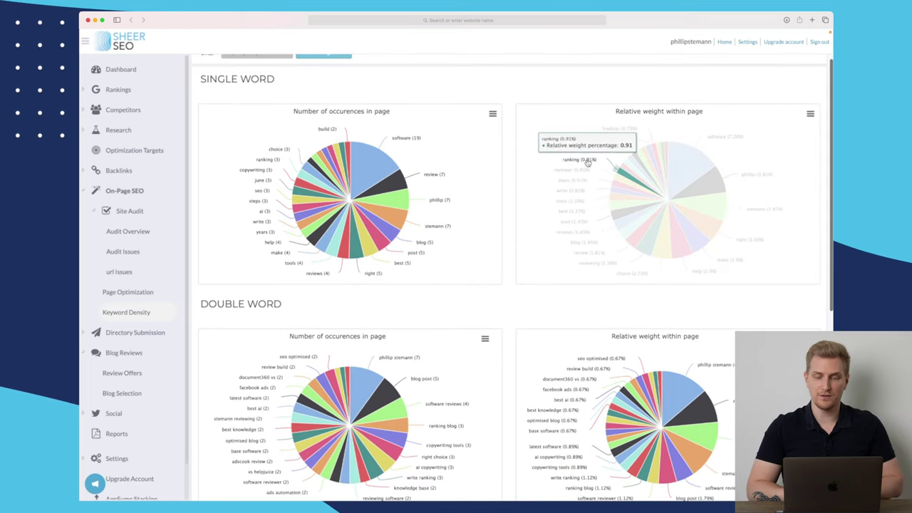
scroll(574, 202, down, 3)
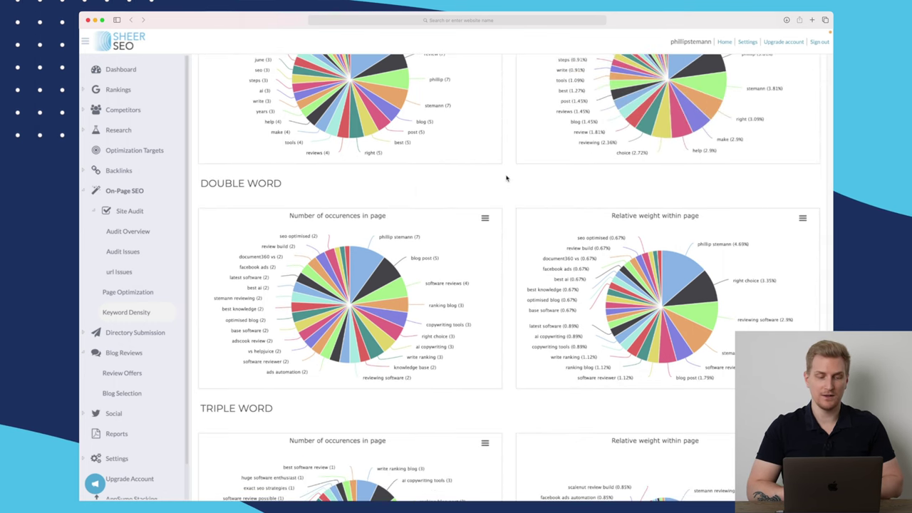
scroll(507, 179, down, 5)
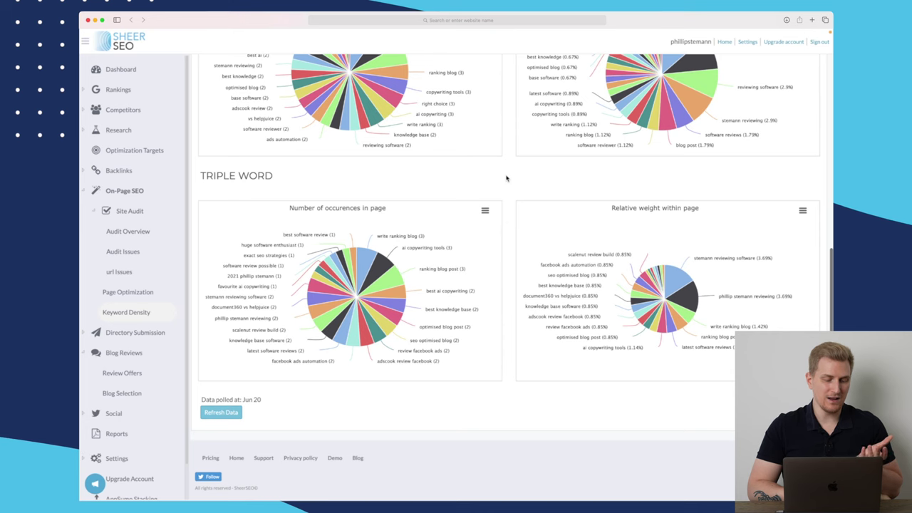
scroll(507, 178, up, 10)
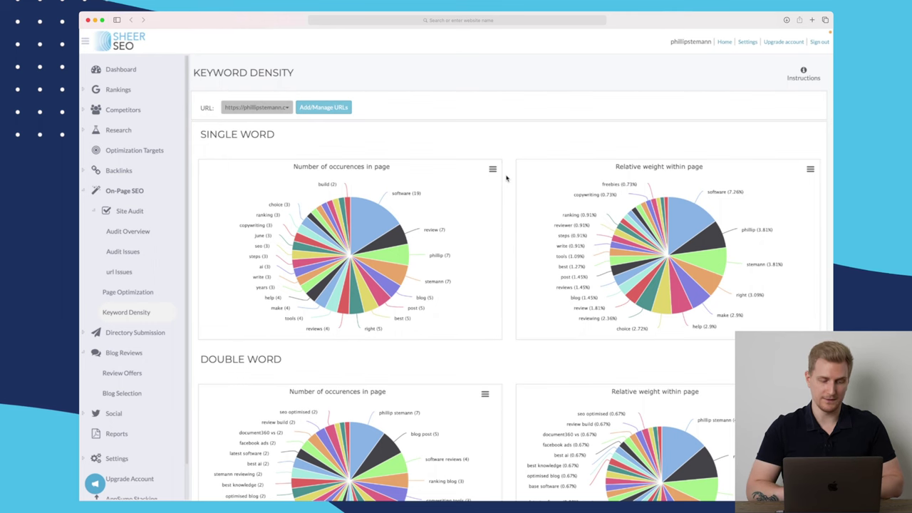
Step: View the Paid Directories list under Directory Submission, with its prices, durations, flow metrics and Alexa ranks
click(132, 332)
click(125, 352)
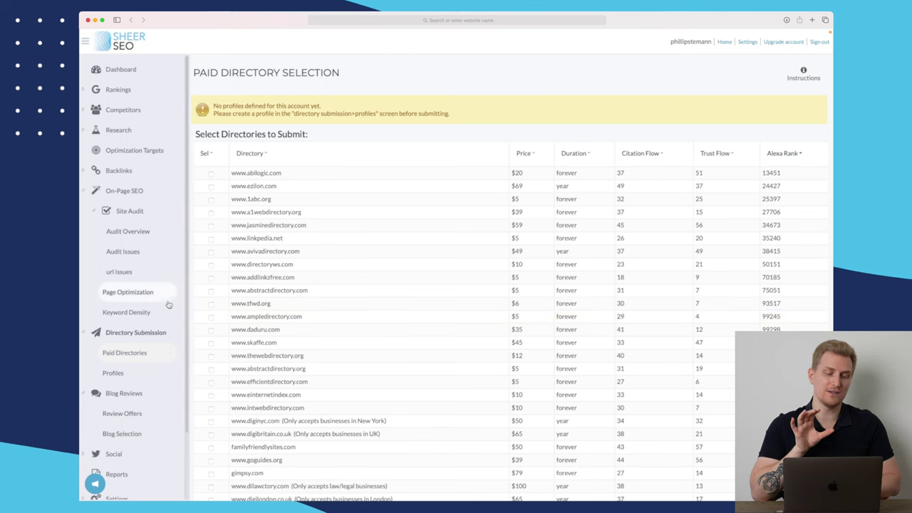
Step: Review the current Twitter mentions in the Social section and the Facebook engagement report for the site
click(92, 191)
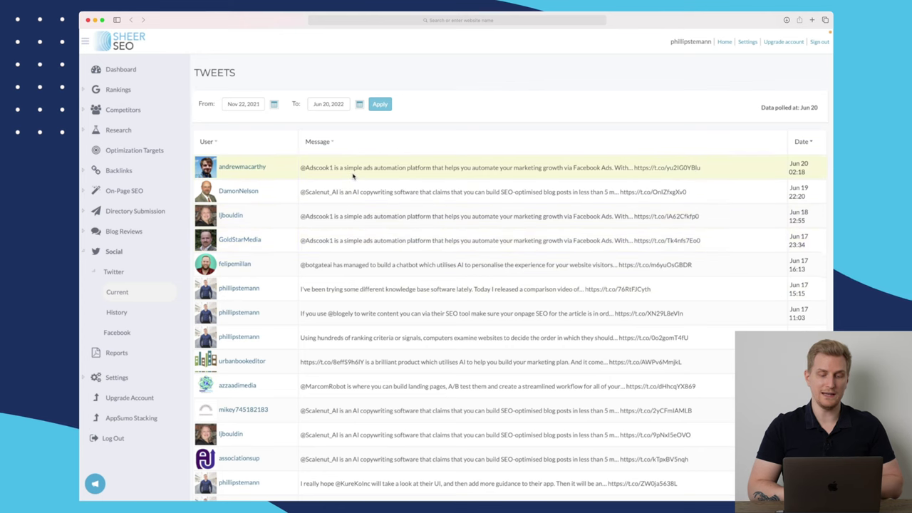
scroll(354, 175, down, 5)
scroll(352, 175, down, 2)
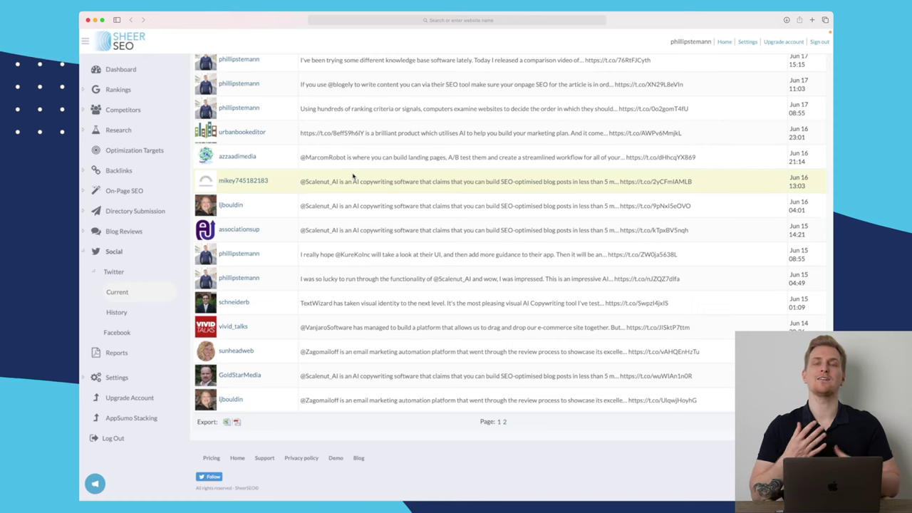
click(118, 335)
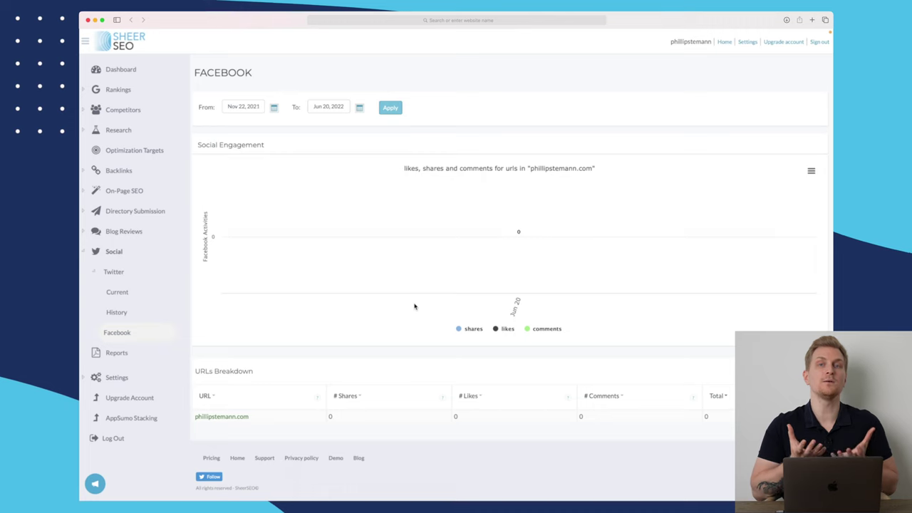
Step: Examine the Reports page and the report types available for a new report, leaving the type set to rankings
click(135, 351)
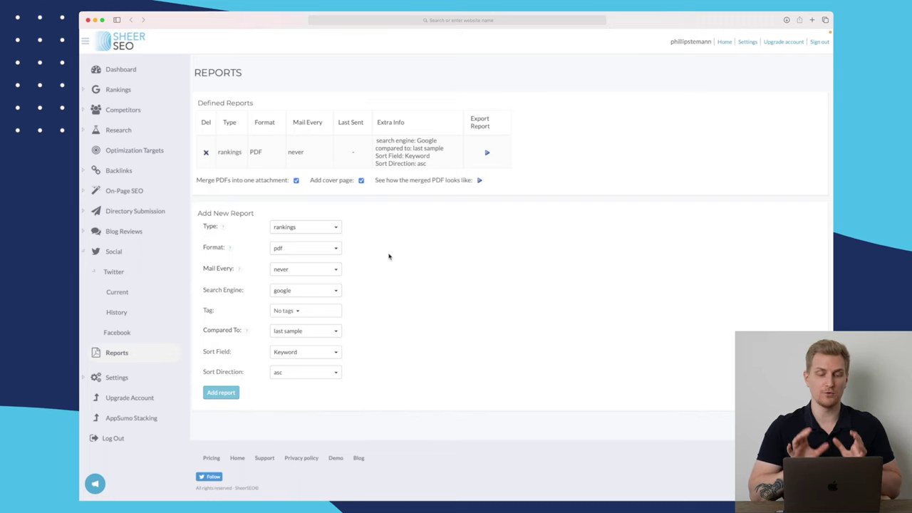
click(321, 230)
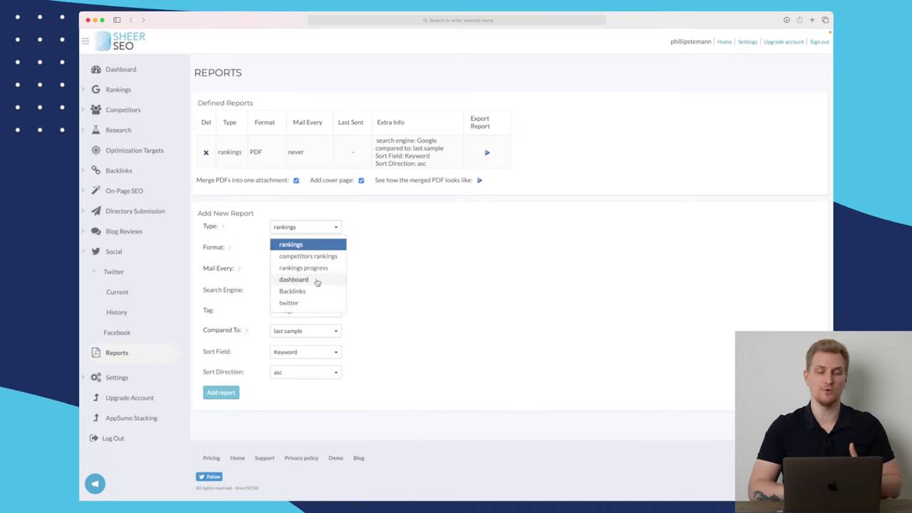
click(420, 287)
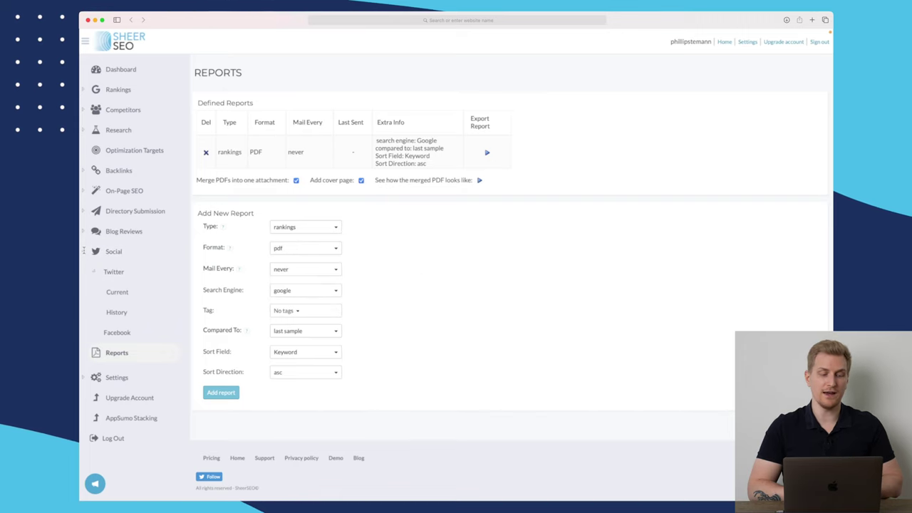